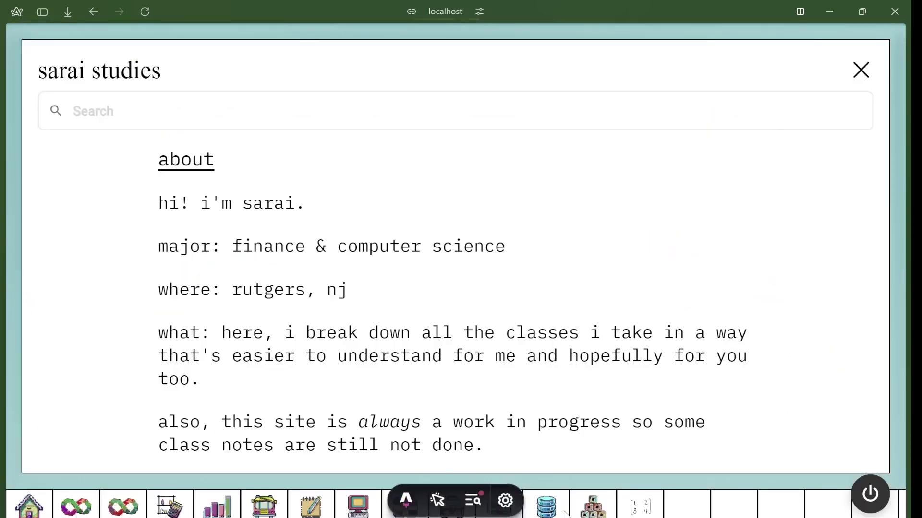
Follow the Management Information Systems lesson link, then switch to the random_data workbook
left_click(564, 512)
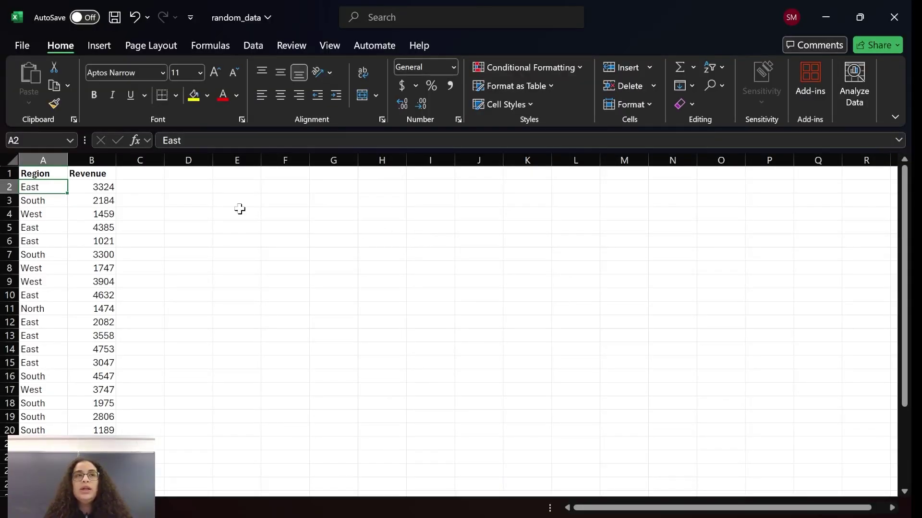
left_click_drag(90, 173, 92, 364)
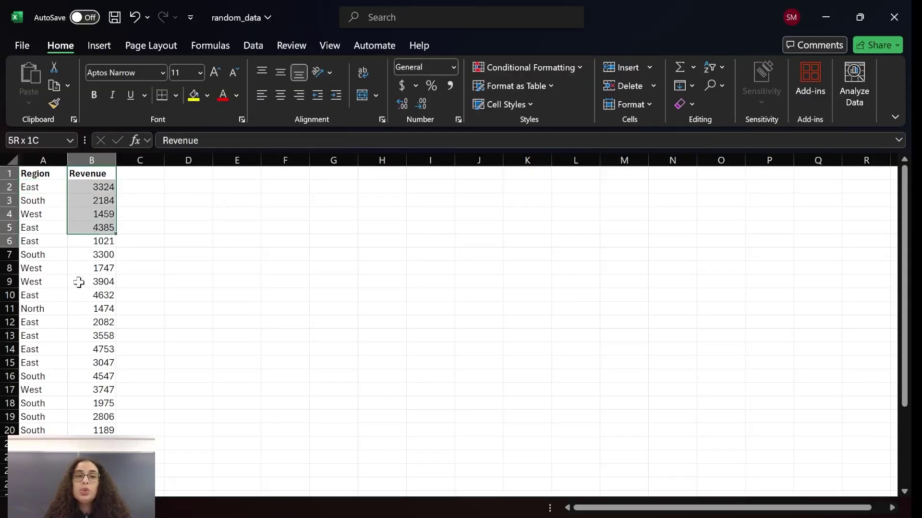
left_click_drag(40, 174, 39, 365)
left_click(185, 290)
scroll(86, 210, "down", 6)
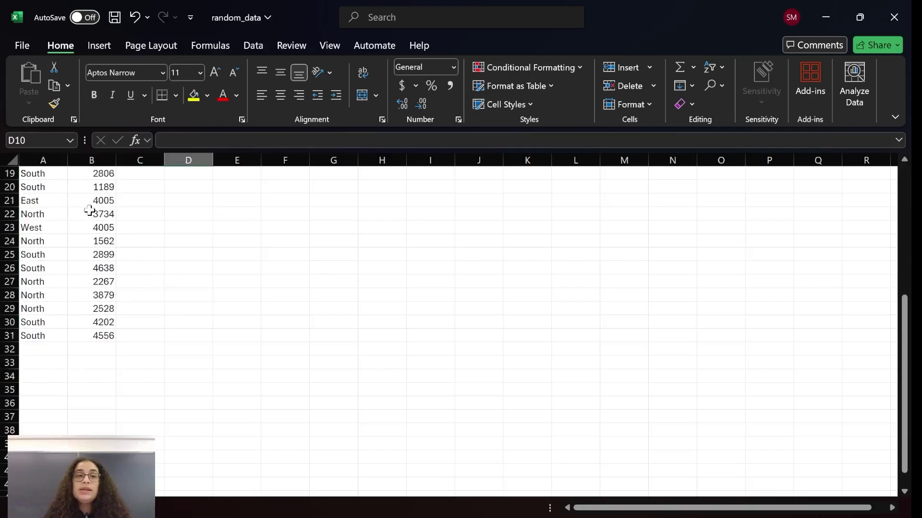
scroll(87, 209, "up", 5)
scroll(86, 209, "up", 1)
left_click(262, 190)
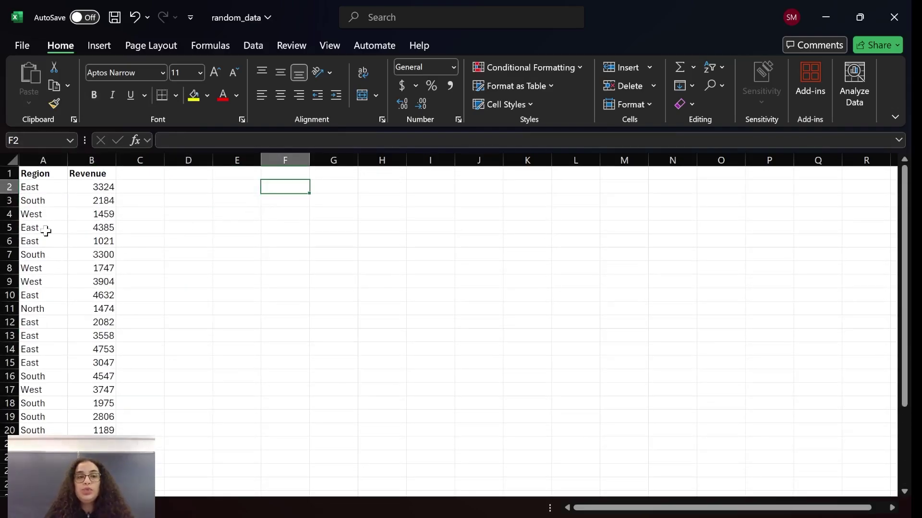
left_click(35, 184)
left_click_drag(37, 328, 108, 350)
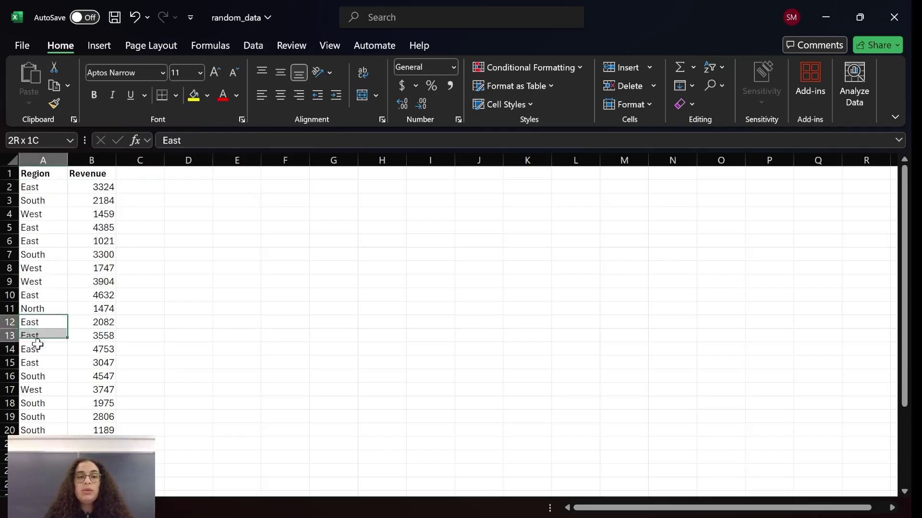
left_click(368, 300)
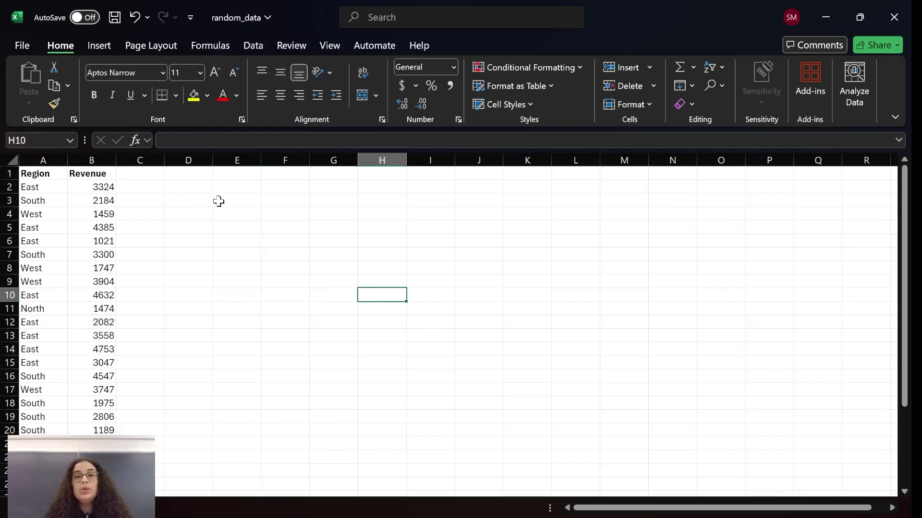
left_click(216, 197)
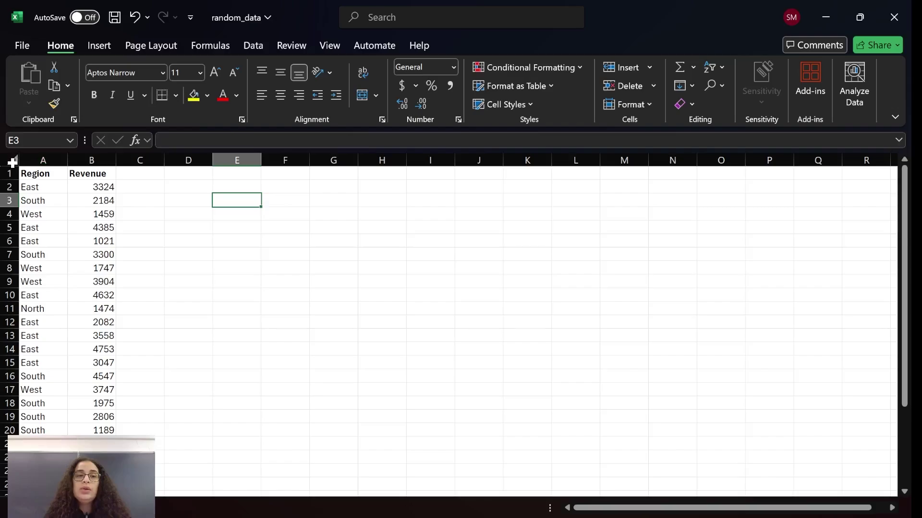
left_click(14, 160)
left_click(121, 201)
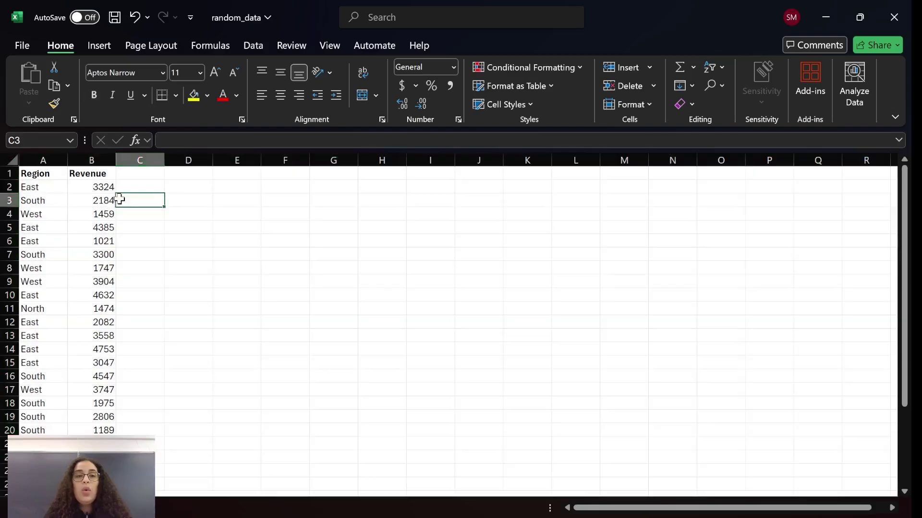
Format the A1:B31 Region and Revenue range as a styled table with headers
key("ctrl+a")
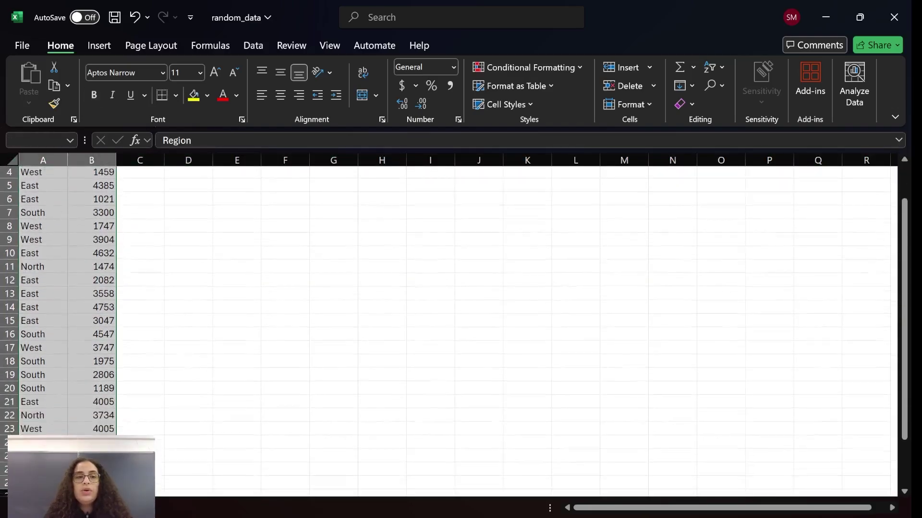
scroll(461, 330, "down", 2)
scroll(461, 330, "down", 1)
scroll(461, 288, "up", 3)
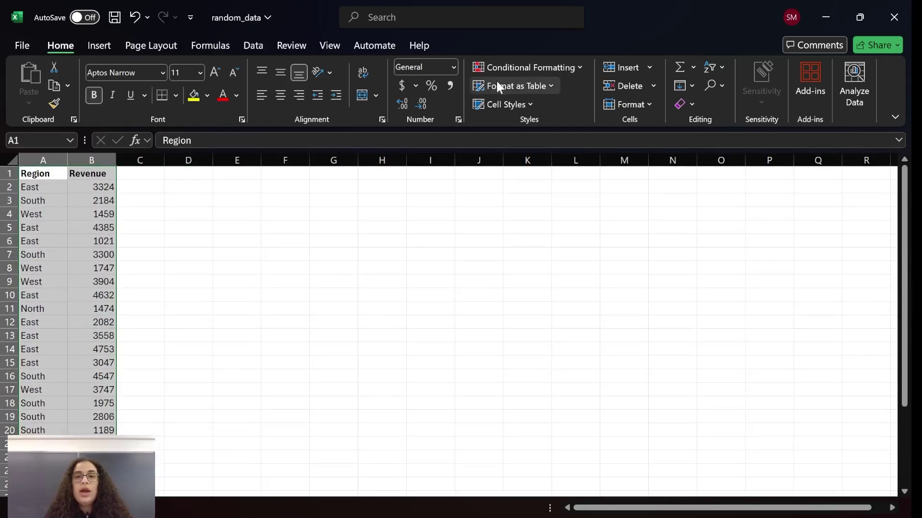
left_click(516, 86)
left_click(642, 177)
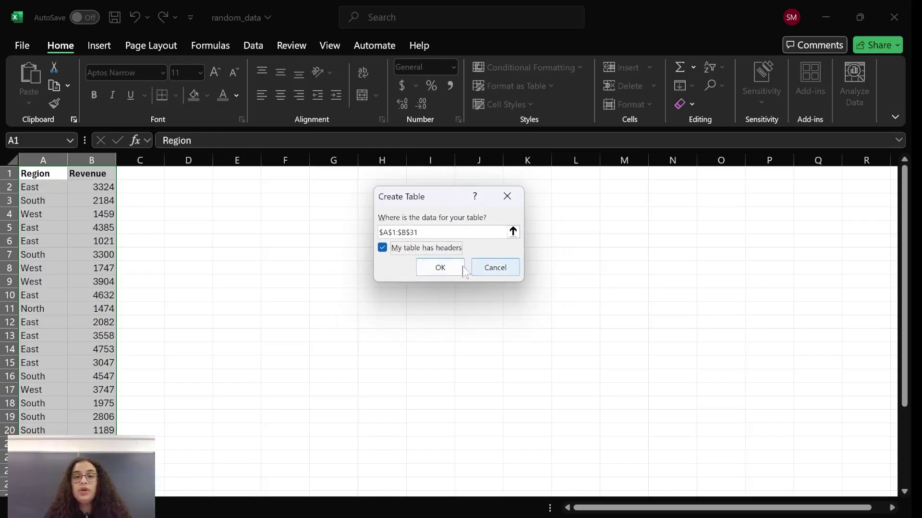
left_click(436, 267)
left_click(197, 214)
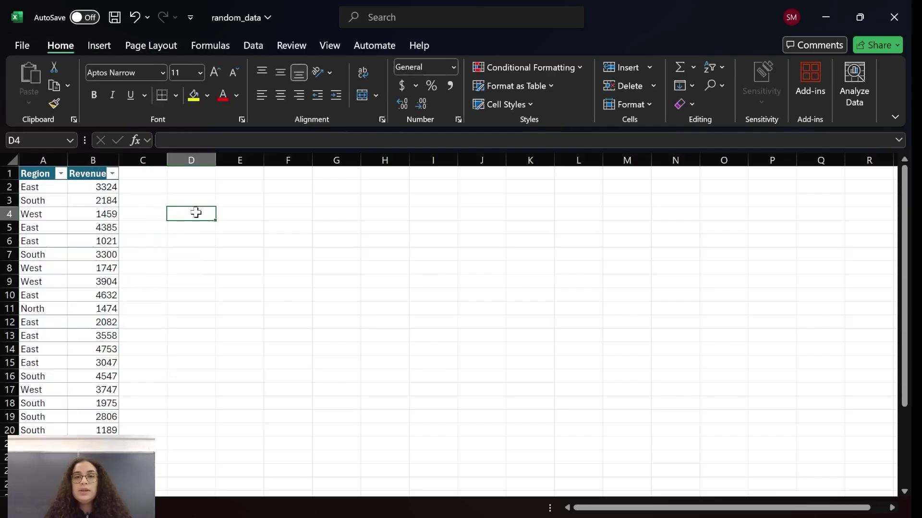
left_click(60, 174)
left_click(123, 320)
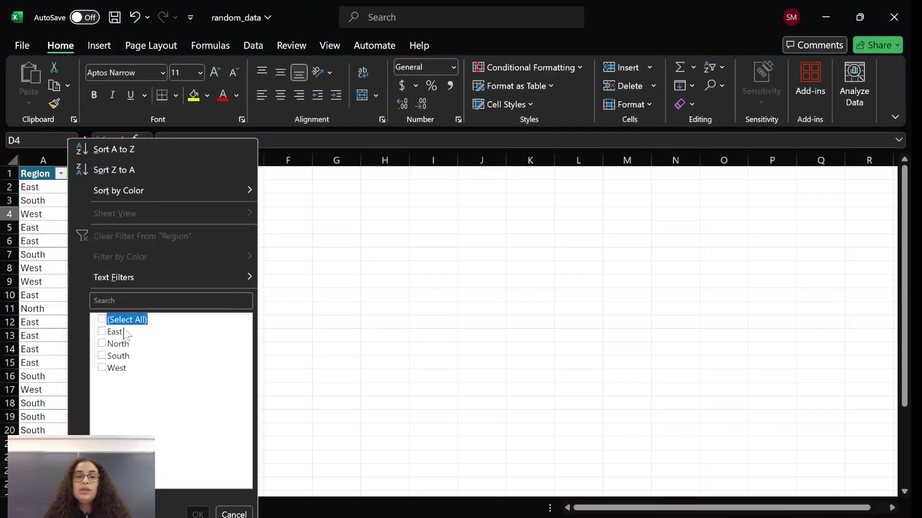
left_click(102, 344)
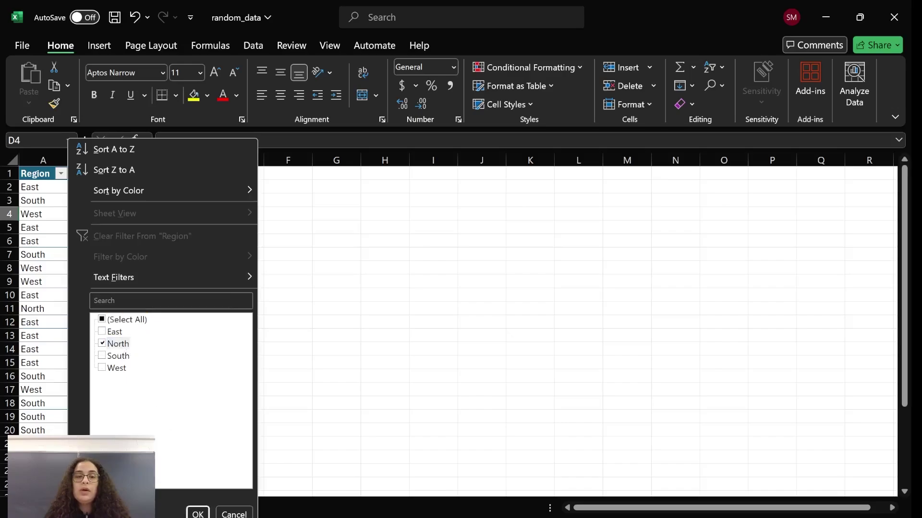
left_click(197, 514)
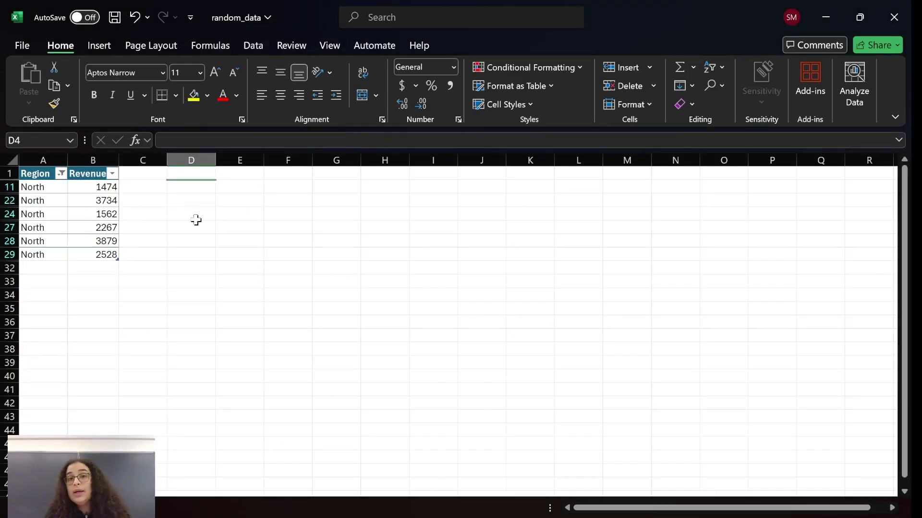
key("ctrl+z")
left_click(112, 175)
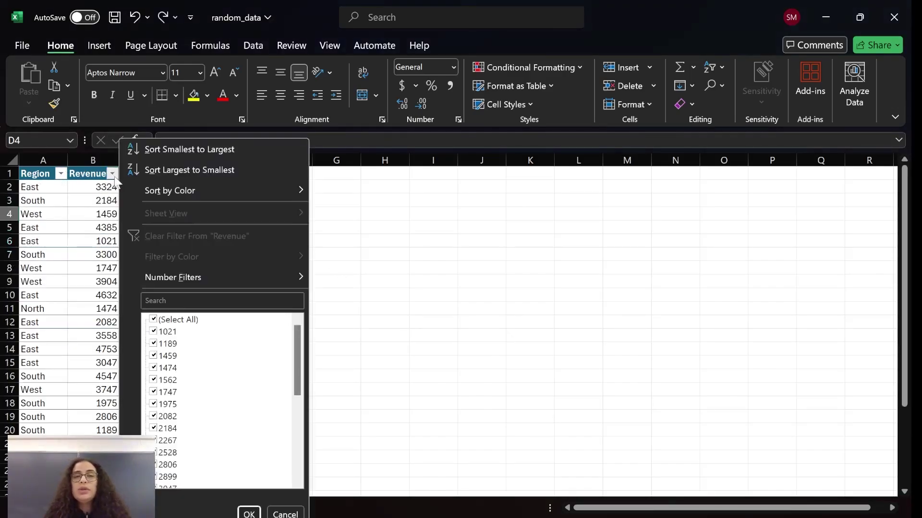
scroll(227, 355, "down", 5)
scroll(216, 375, "up", 5)
left_click(287, 514)
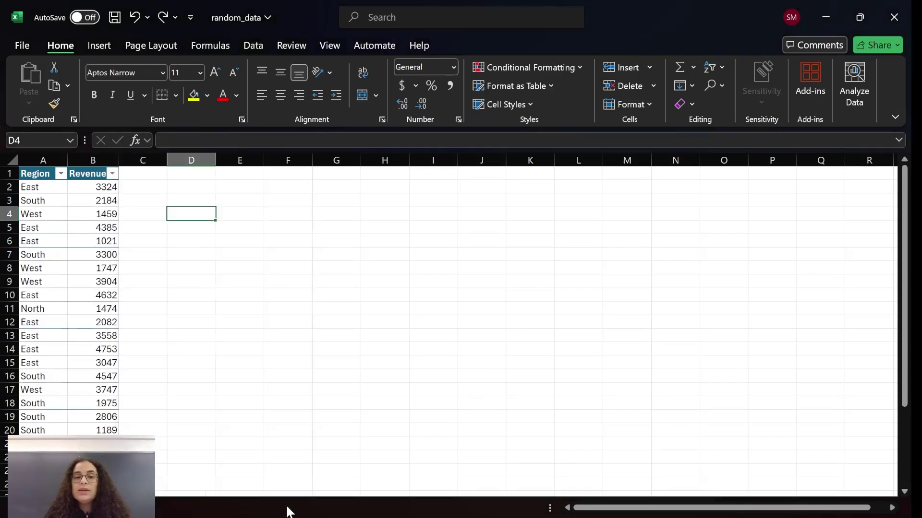
left_click(208, 202)
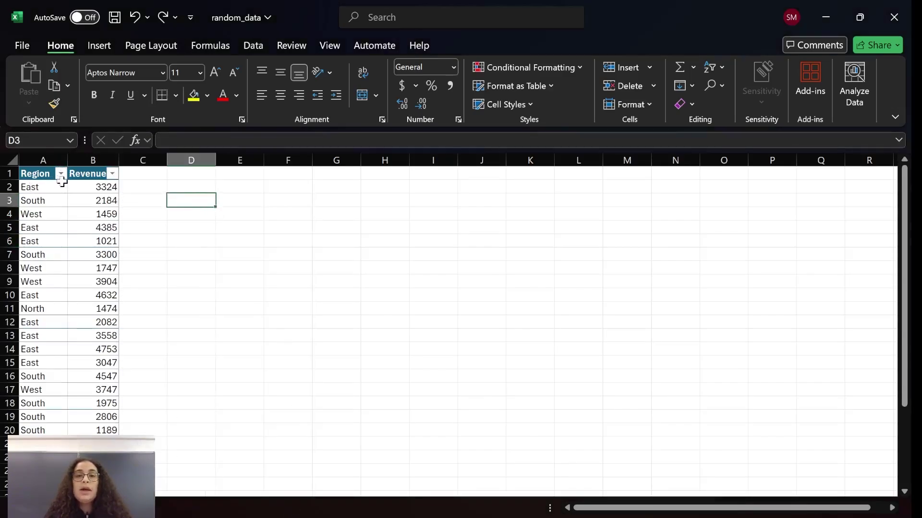
key("Down")
key("Down")
key("Right")
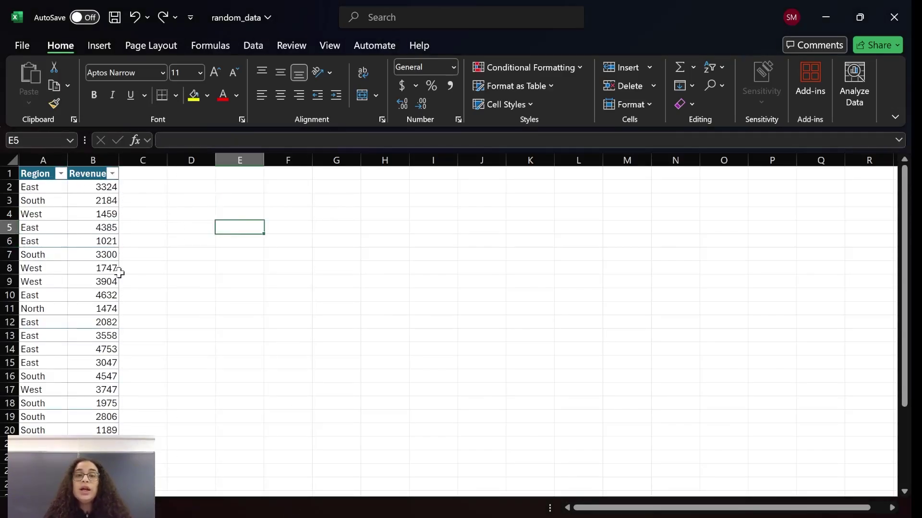
Insert a PivotTable from Table1 onto a new worksheet
left_click(99, 45)
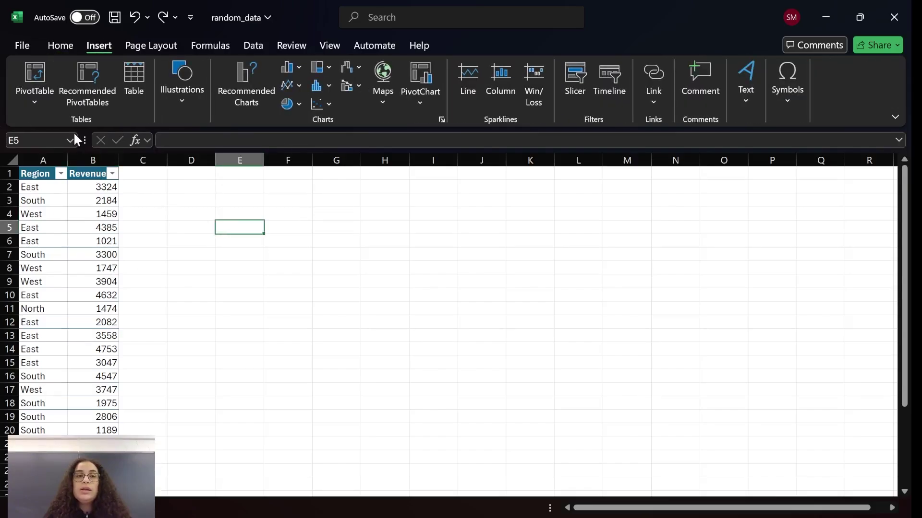
left_click(56, 207)
left_click(92, 213)
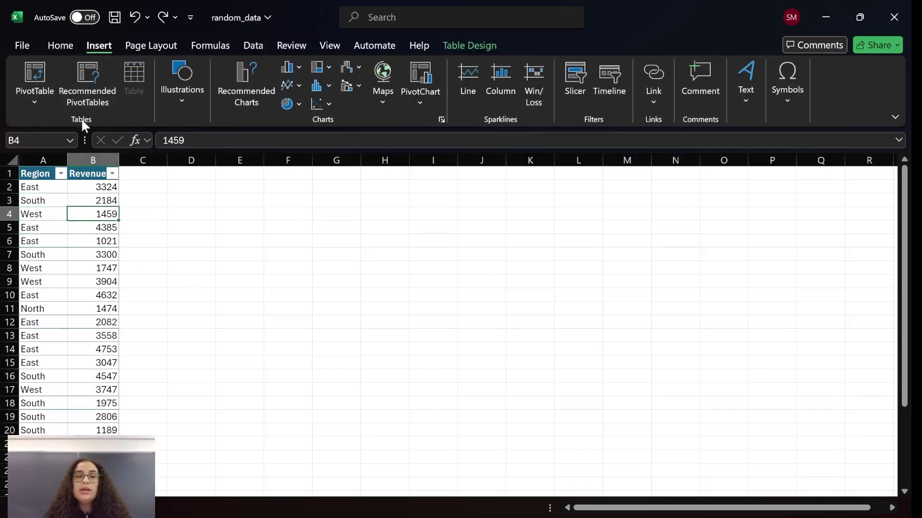
left_click(34, 80)
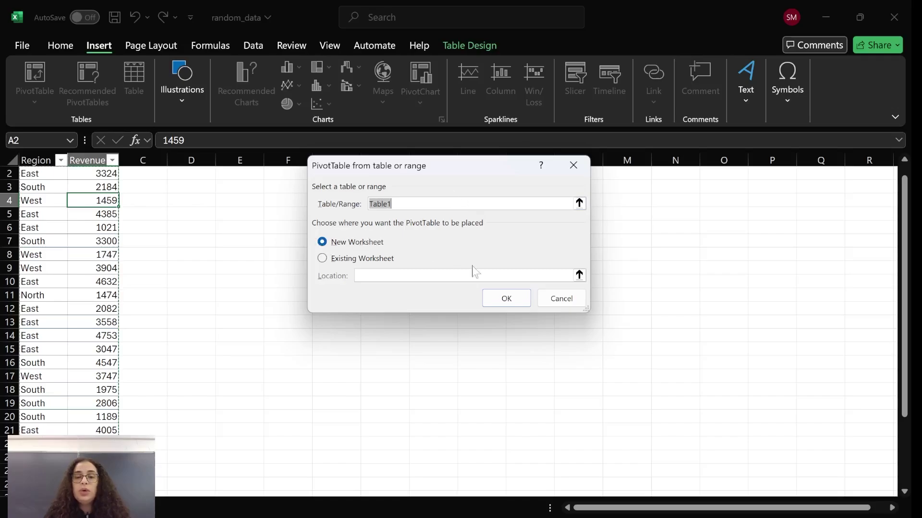
left_click(506, 299)
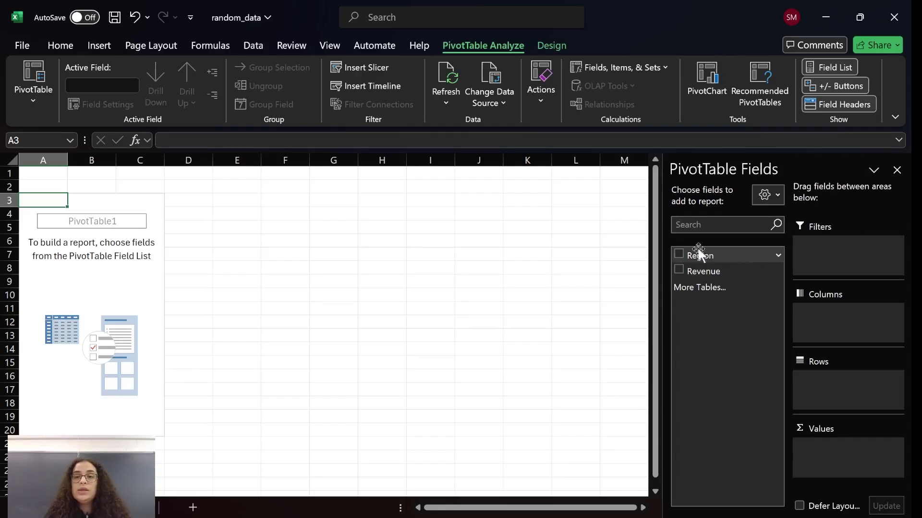
Add Region and Revenue to the pivot, then hide the PivotTable Fields pane and select the Row Labels cell
left_click(678, 256)
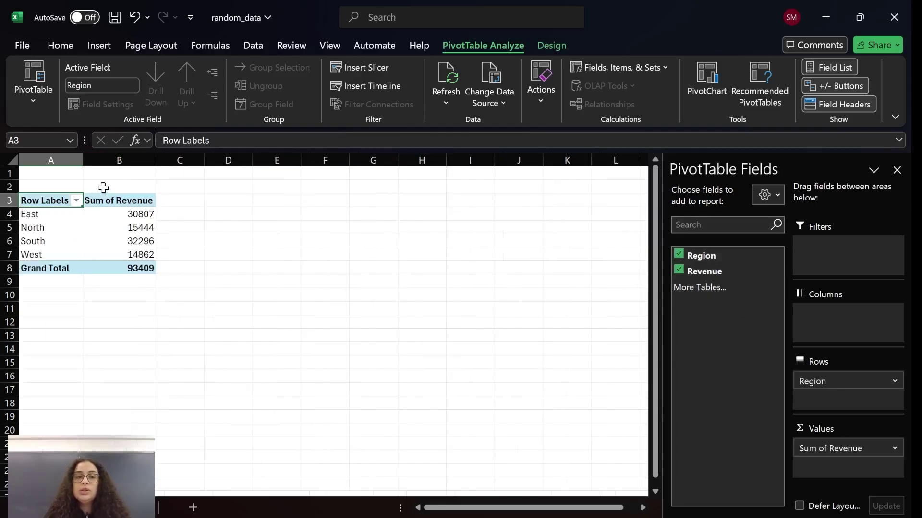
left_click(898, 170)
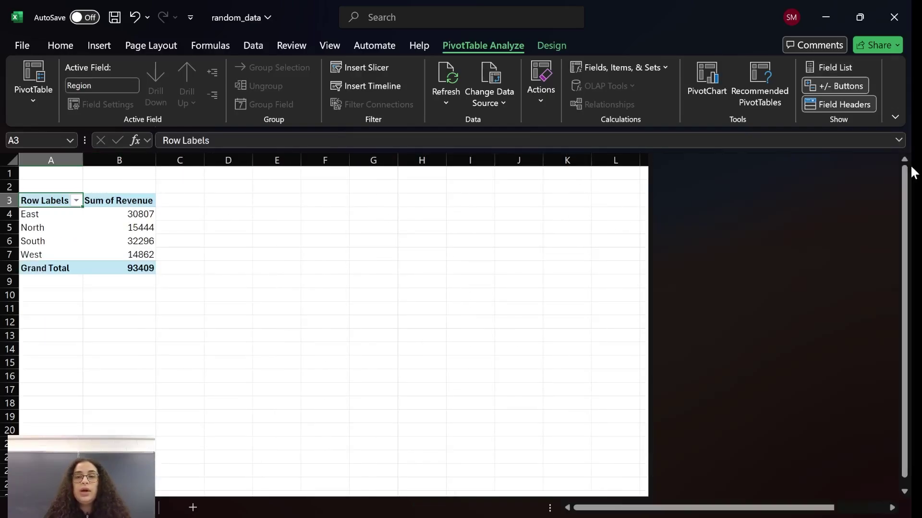
left_click(122, 229)
right_click(122, 229)
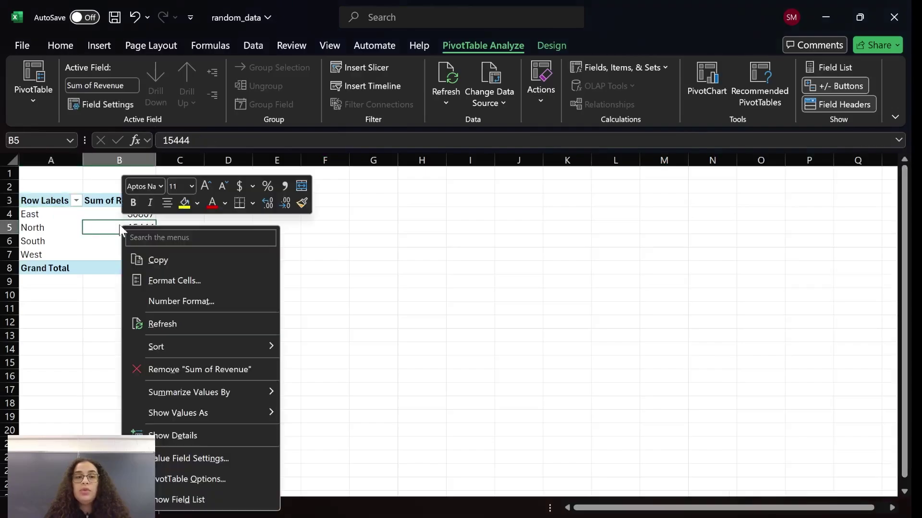
left_click(181, 499)
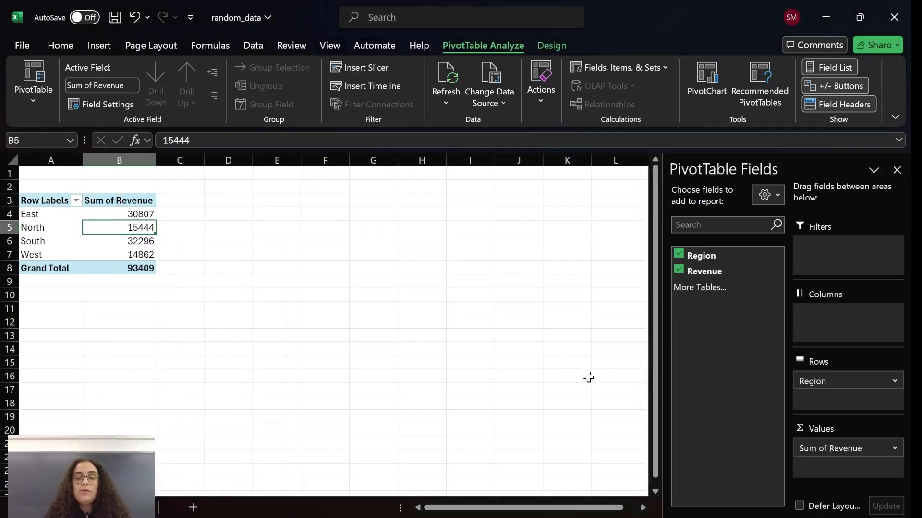
left_click(896, 170)
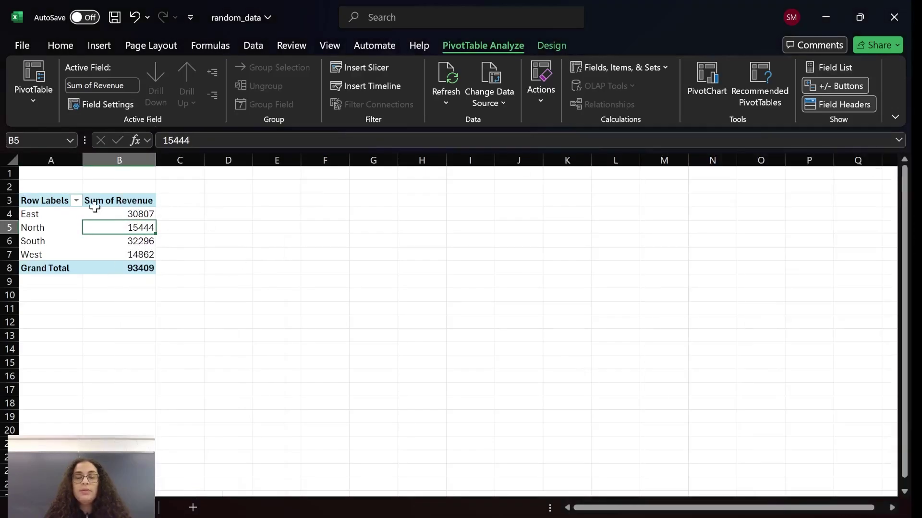
left_click_drag(33, 213, 41, 232)
Rename the pivot's Row Labels header to Region and review the region rows
left_click(45, 200)
double_click(44, 201)
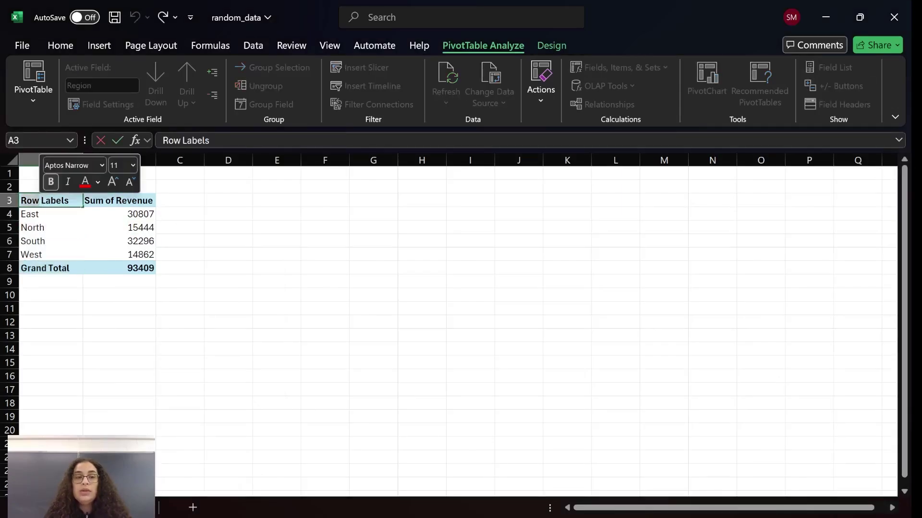
type("Region")
key("Tab")
left_click(204, 226)
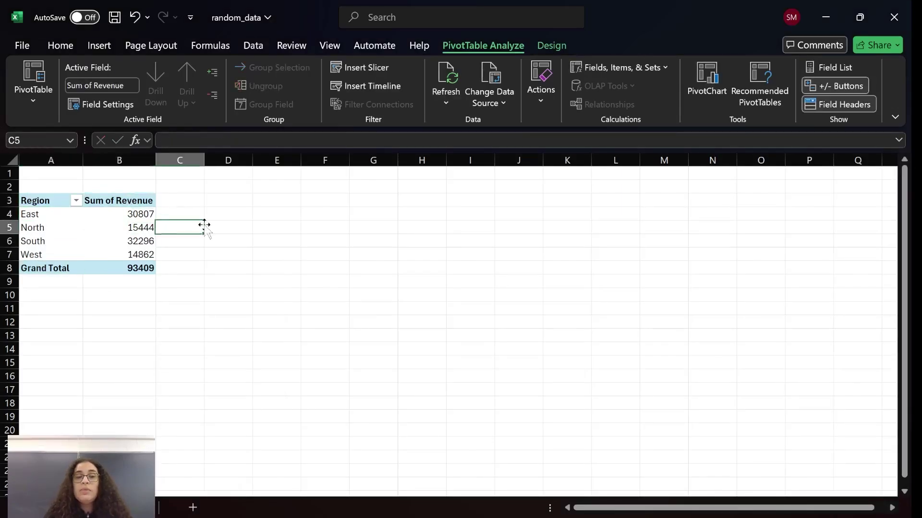
left_click(126, 214)
left_click(38, 214)
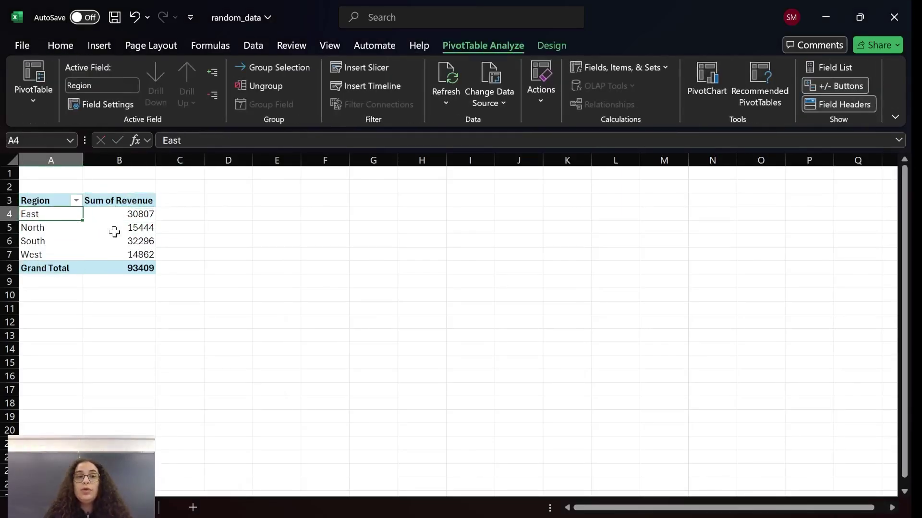
left_click(144, 228)
left_click(60, 231)
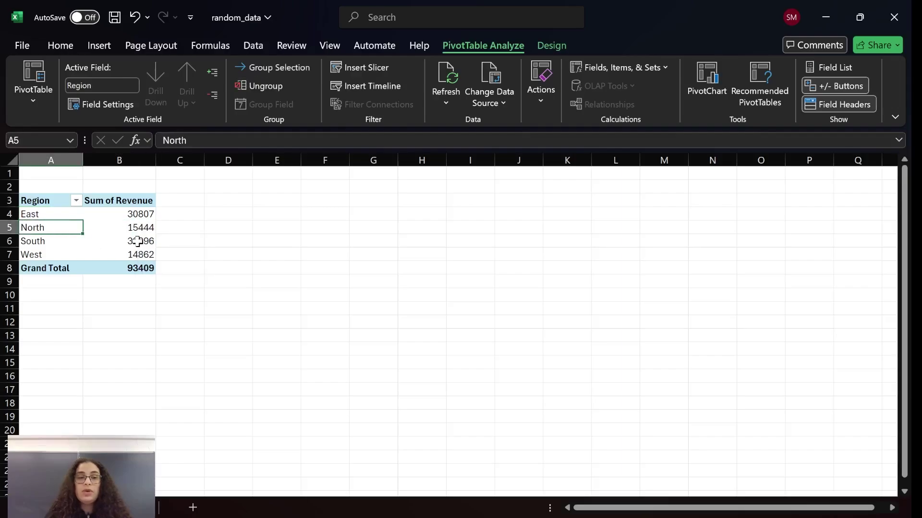
left_click(138, 241)
left_click(235, 231)
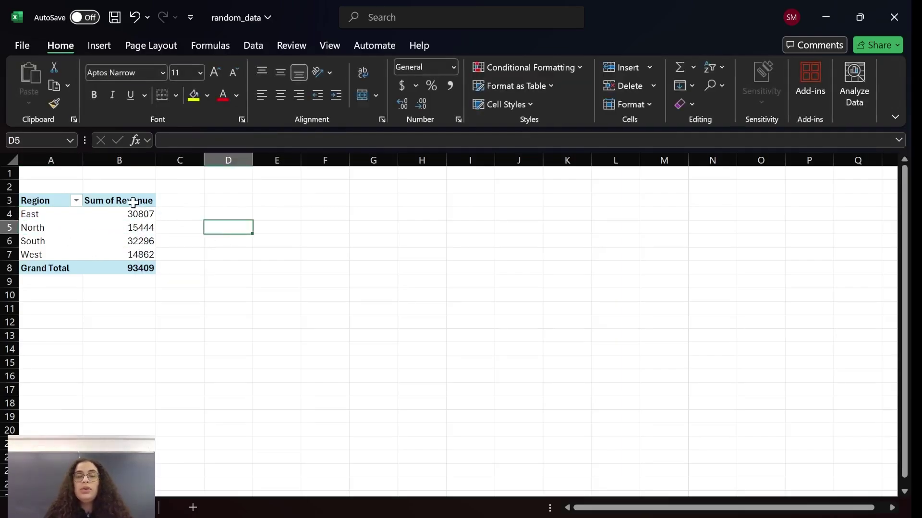
Try summarizing Revenue by Average, undo it, then try Maximum
left_click(113, 196)
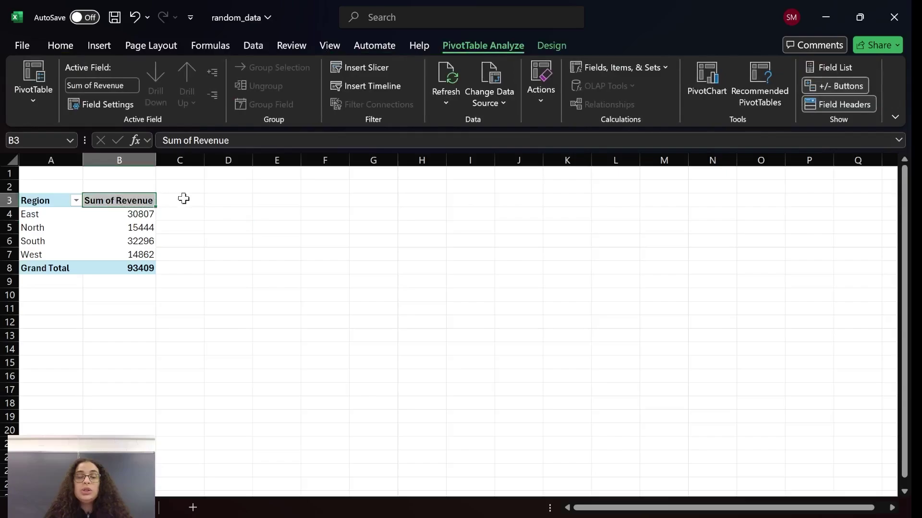
right_click(119, 201)
mouse_move(187, 369)
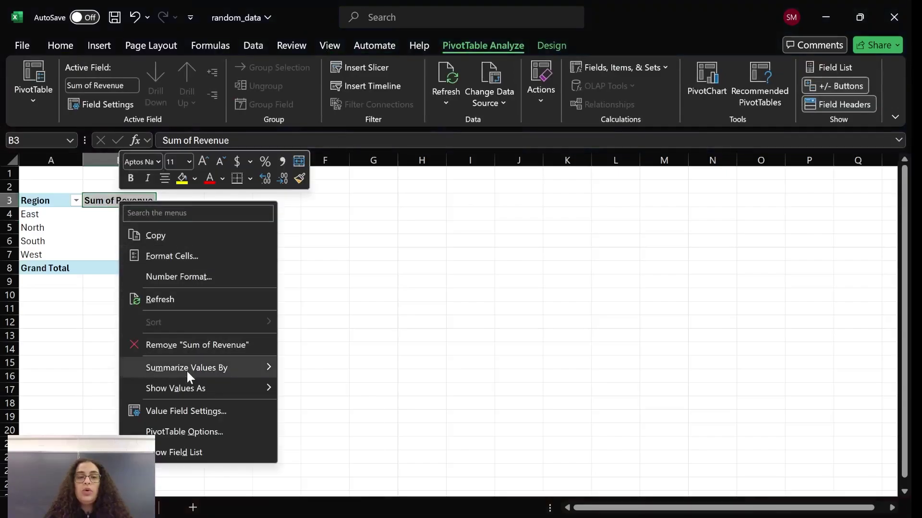
left_click(319, 410)
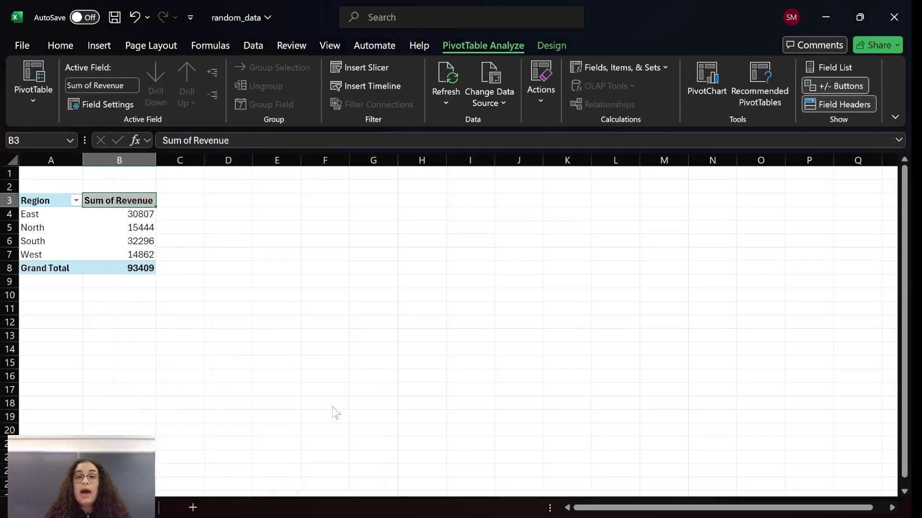
left_click_drag(109, 222, 36, 213)
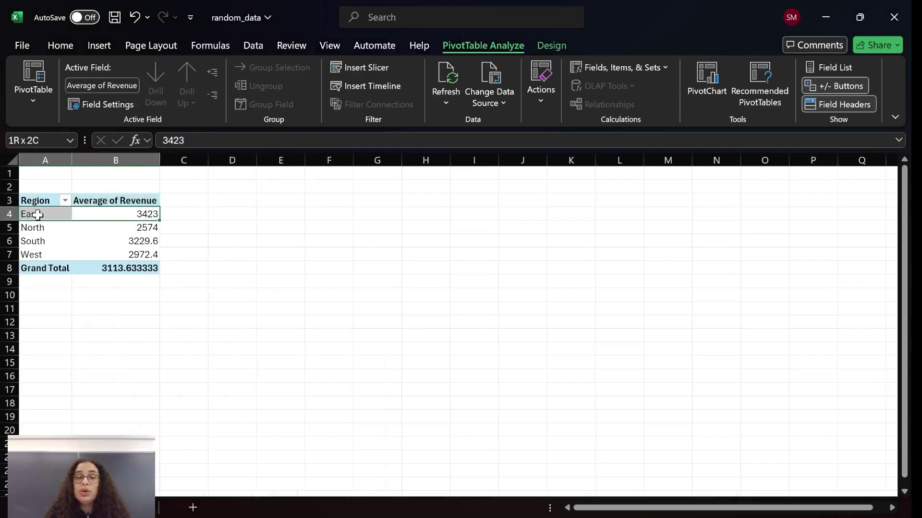
key("ctrl+z")
right_click(121, 200)
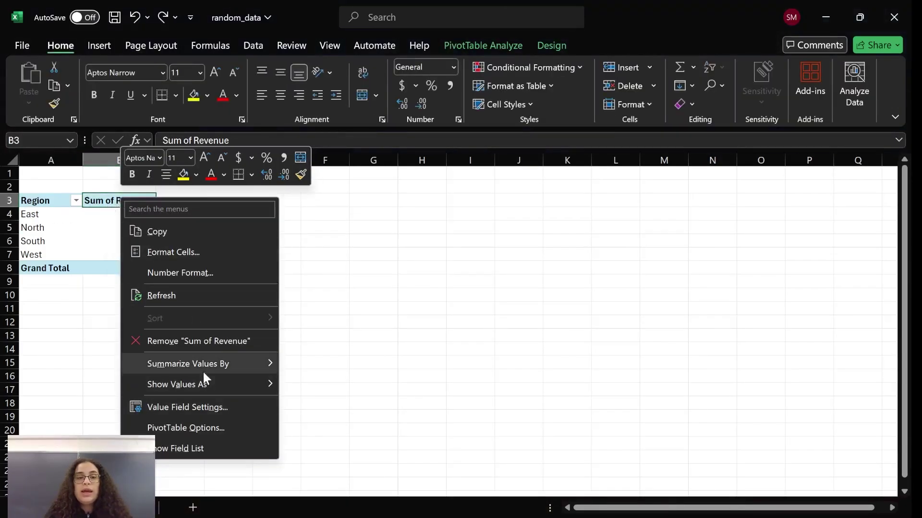
left_click(353, 428)
left_click(225, 250)
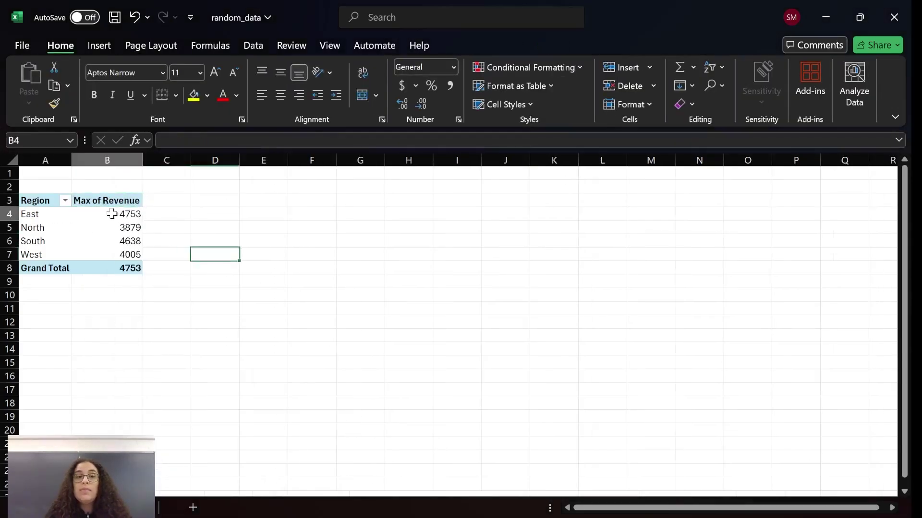
left_click(109, 214)
left_click(44, 214)
Try summarizing Revenue by Minimum, then undo back to Sum of Revenue (93409 total)
right_click(104, 201)
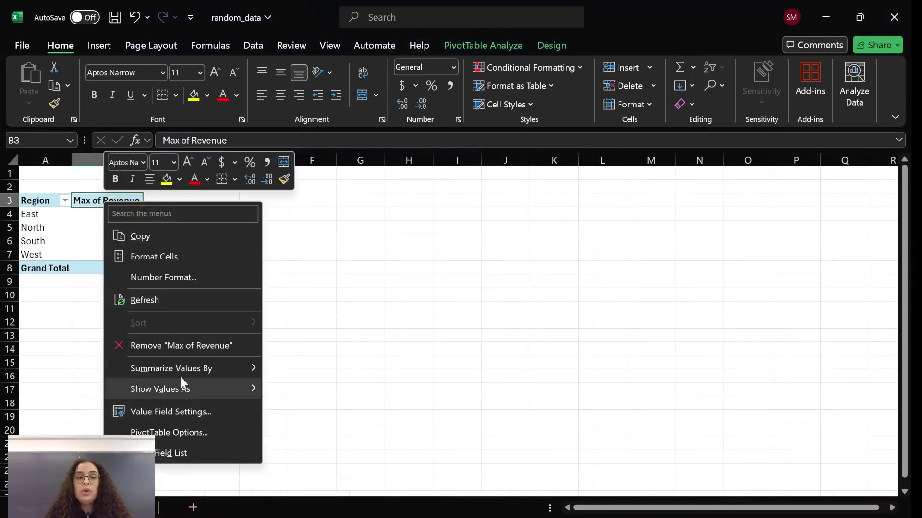
left_click(314, 452)
left_click(310, 277)
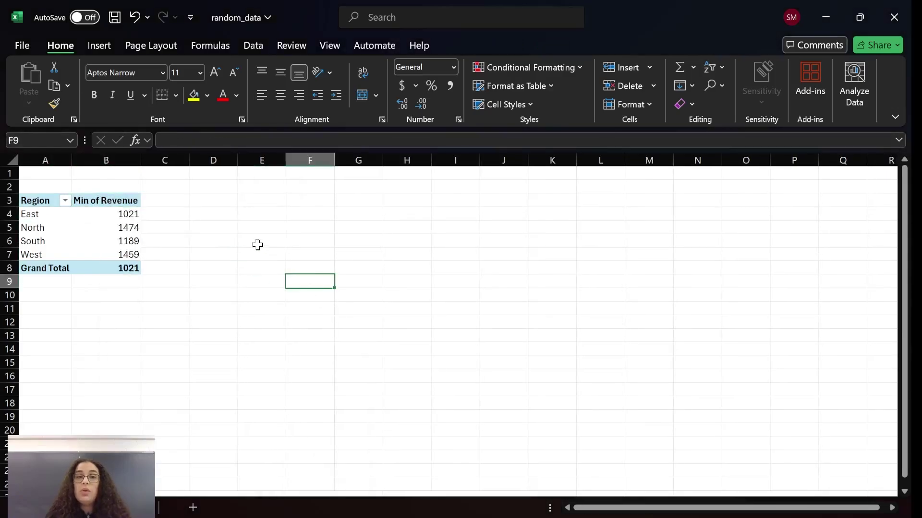
key("ctrl+z")
key("ctrl+z")
left_click(86, 214)
left_click(50, 214)
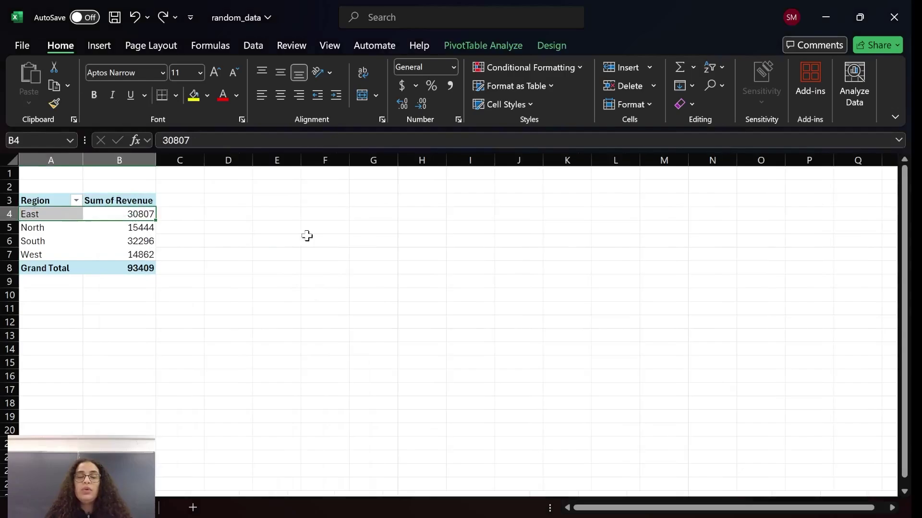
left_click(311, 239)
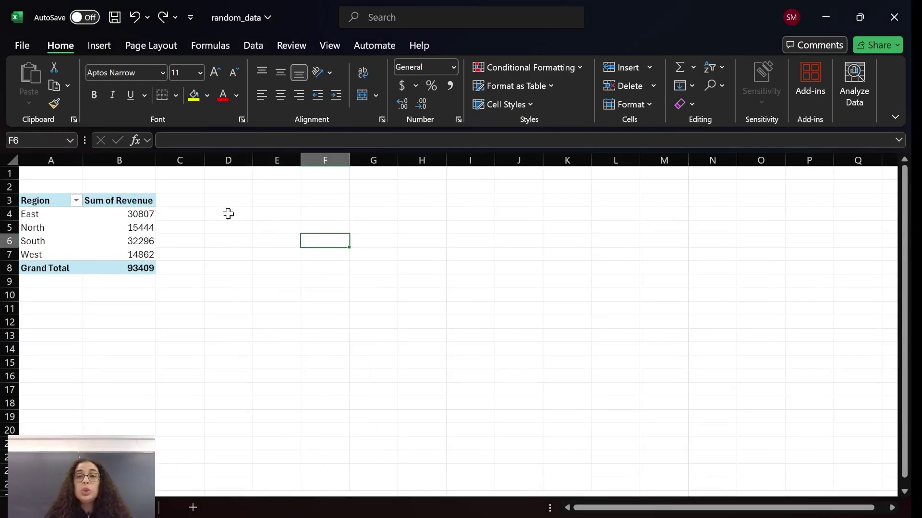
Sort regions by revenue largest first, highlight South and West rows yellow, then undo the fills
right_click(148, 226)
mouse_move(182, 347)
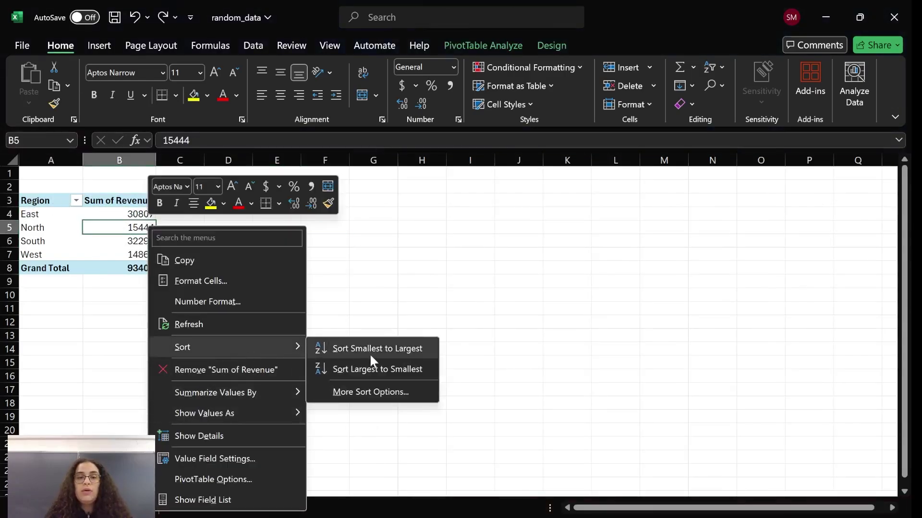
left_click(377, 369)
left_click(264, 255)
mouse_move(50, 214)
left_mouse_down()
mouse_move(116, 221)
mouse_move(43, 214)
left_mouse_up()
left_click(194, 94)
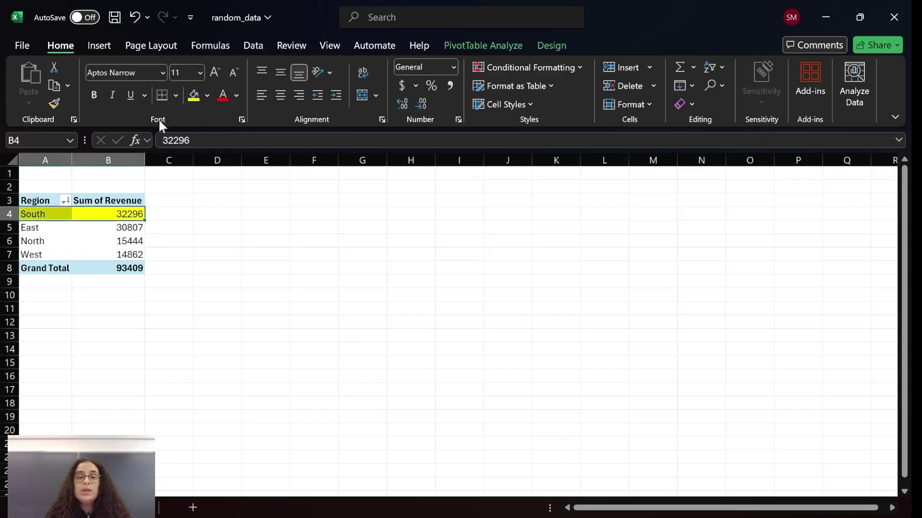
left_click_drag(104, 259, 60, 254)
left_click(194, 94)
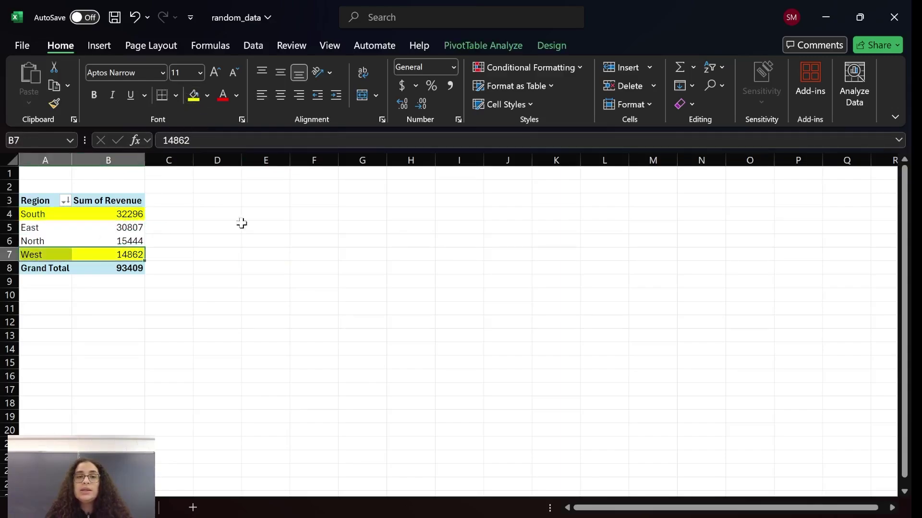
left_click(241, 241)
key("ctrl+z")
key("ctrl+z")
Sort the region labels A to Z (East, North, South, West) and select the four revenue values
left_click(36, 228)
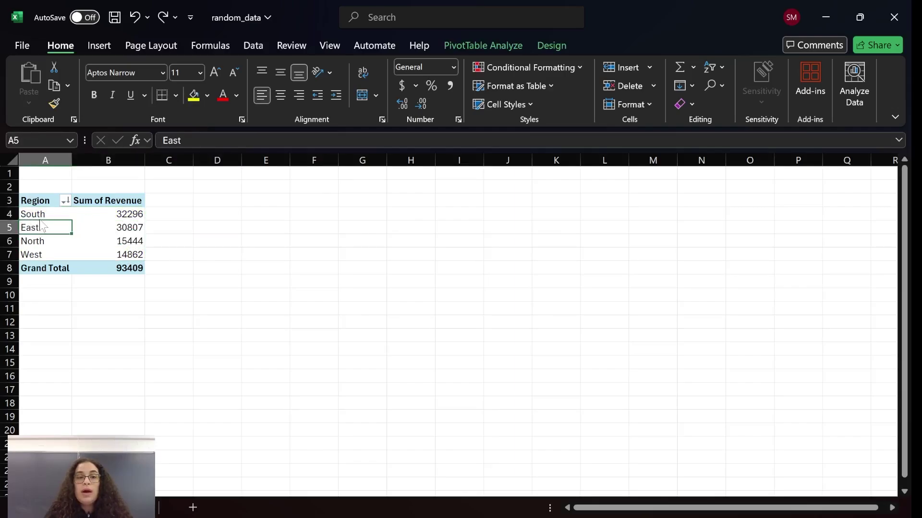
right_click(31, 226)
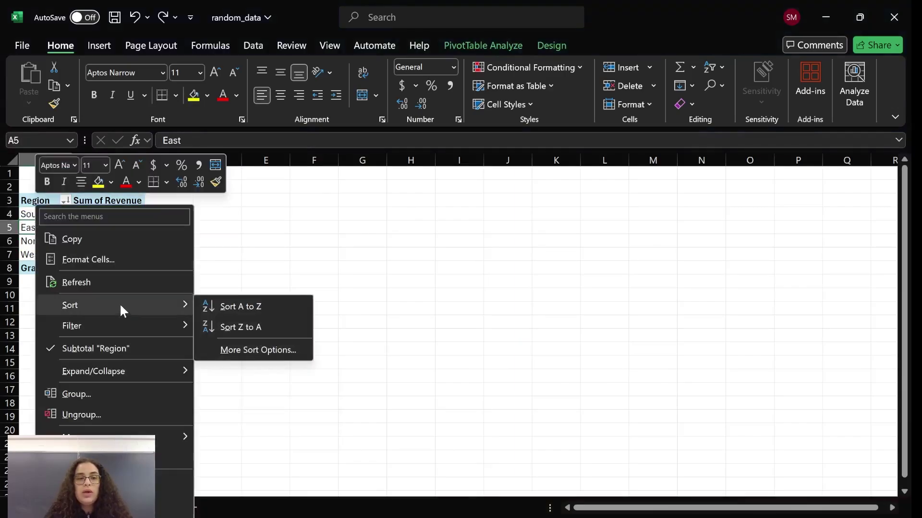
left_click(255, 308)
mouse_move(54, 209)
left_mouse_down()
mouse_move(56, 252)
mouse_move(131, 269)
left_mouse_up()
left_click(216, 241)
left_click(216, 267)
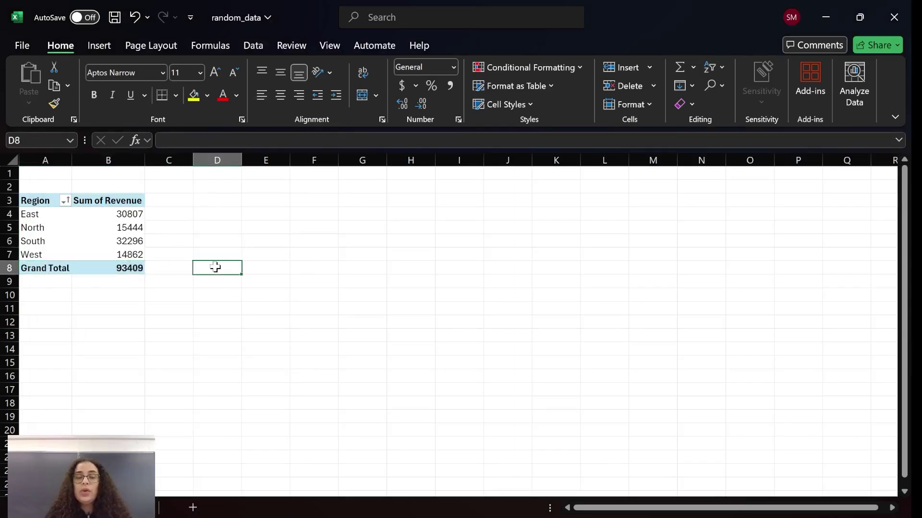
mouse_move(78, 217)
left_mouse_down()
mouse_move(118, 241)
mouse_move(120, 261)
left_mouse_up()
Format the pivot revenue values as Currency with dollar signs and two decimals ($93,409.00 total)
right_click(113, 215)
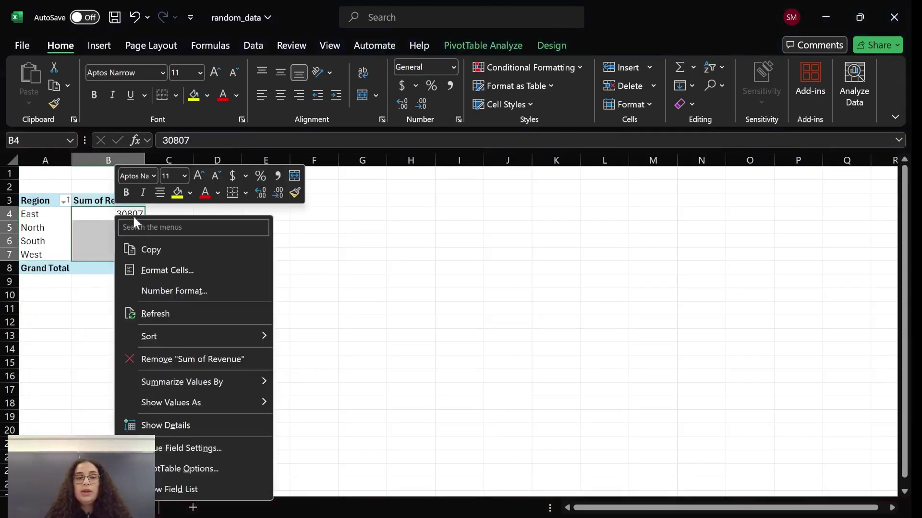
left_click(181, 291)
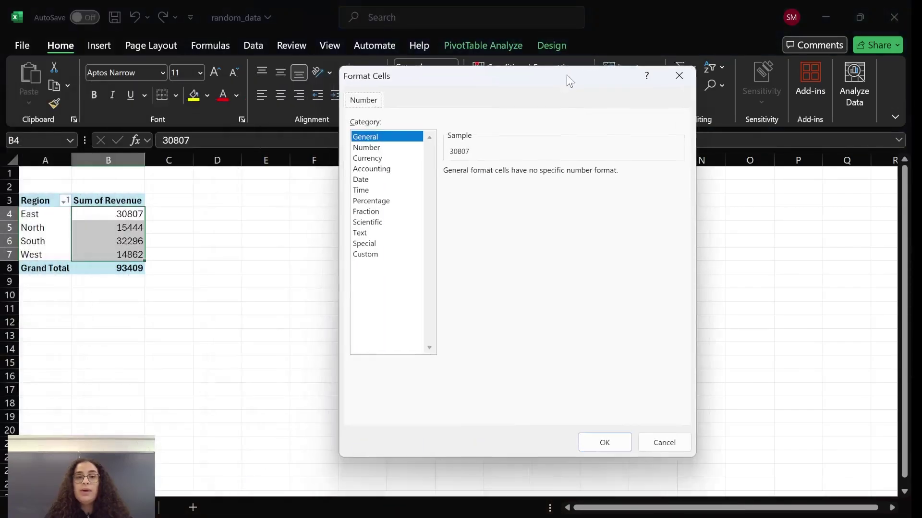
left_click(363, 157)
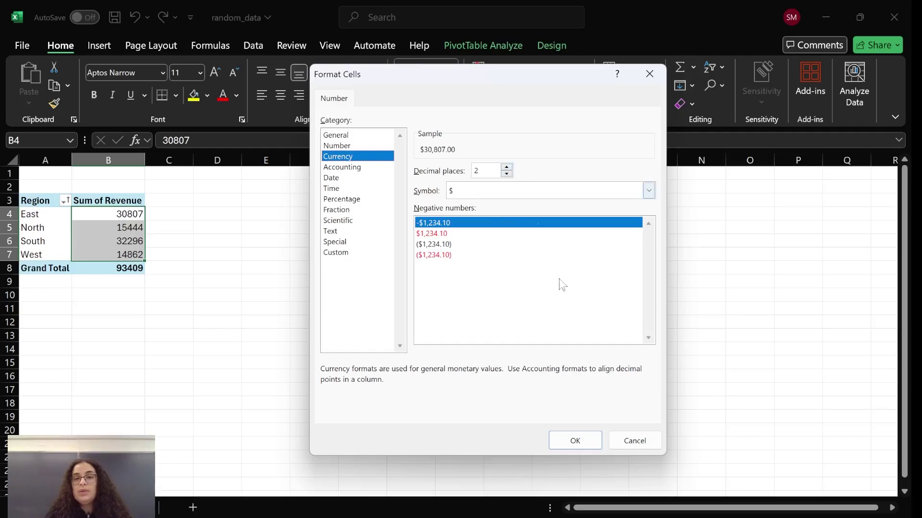
left_click(575, 440)
left_click(157, 215)
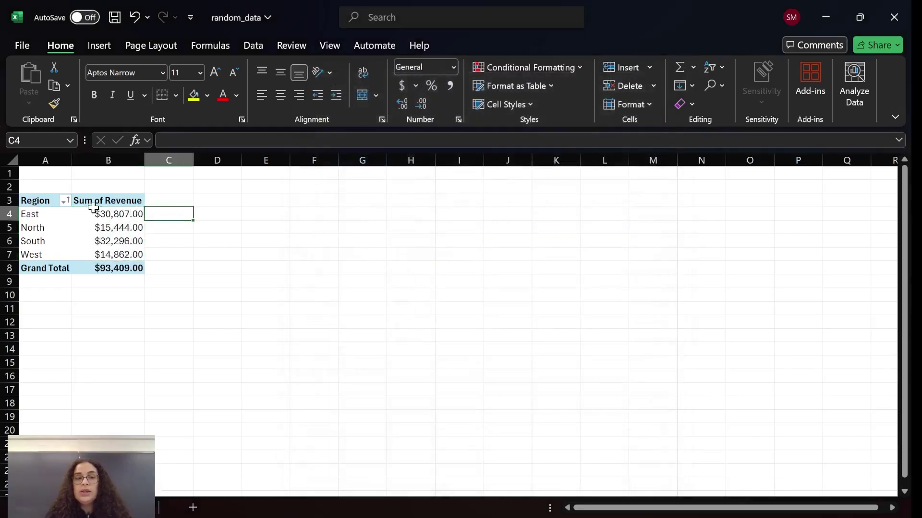
left_click(120, 205)
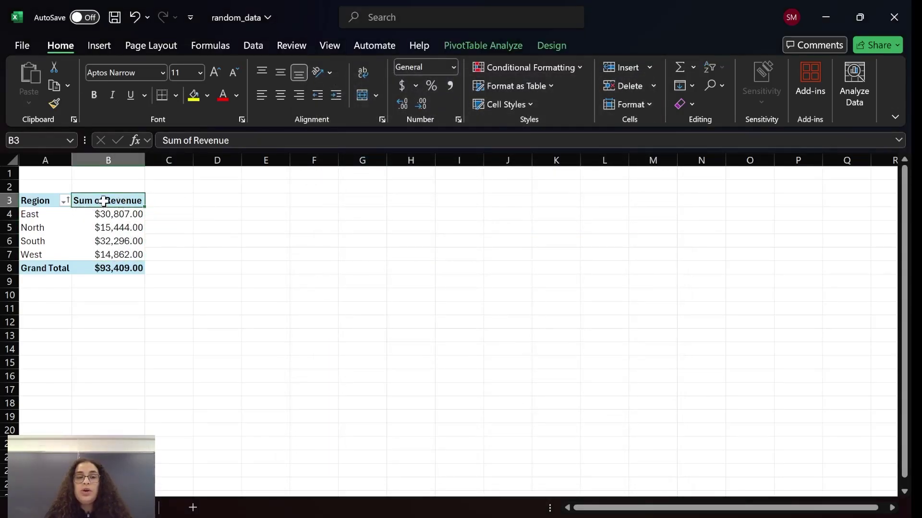
double_click(101, 201)
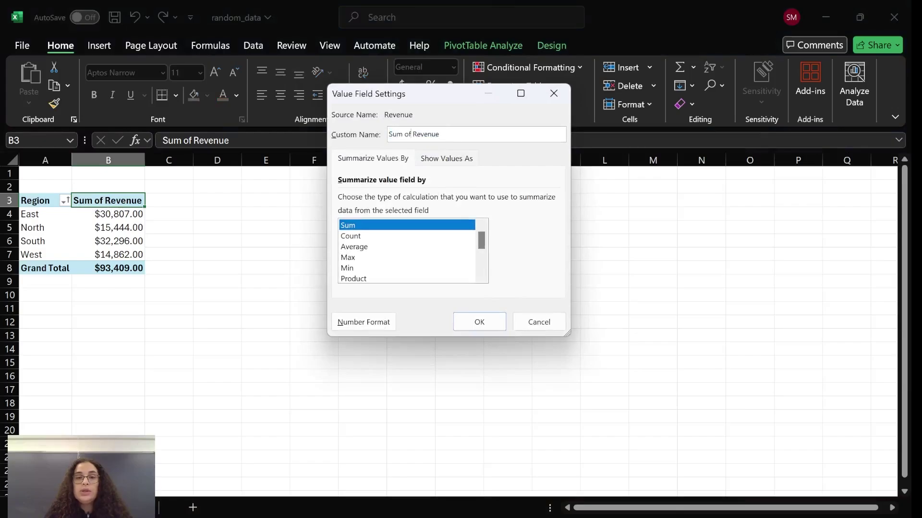
Dismiss Value Field Settings and insert a pie chart from the A3:B7 region revenue data
key("Return")
left_click(313, 240)
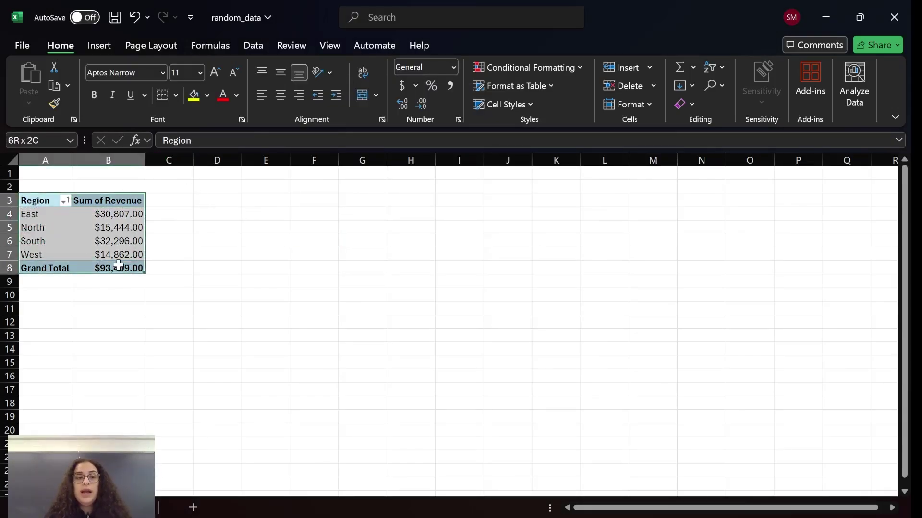
left_click_drag(33, 201, 122, 256)
left_click(98, 44)
left_click(259, 79)
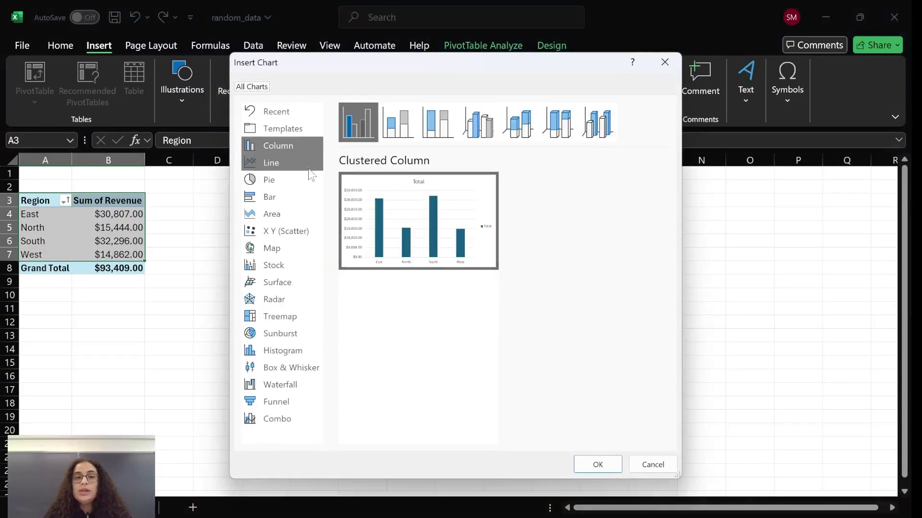
left_click(301, 182)
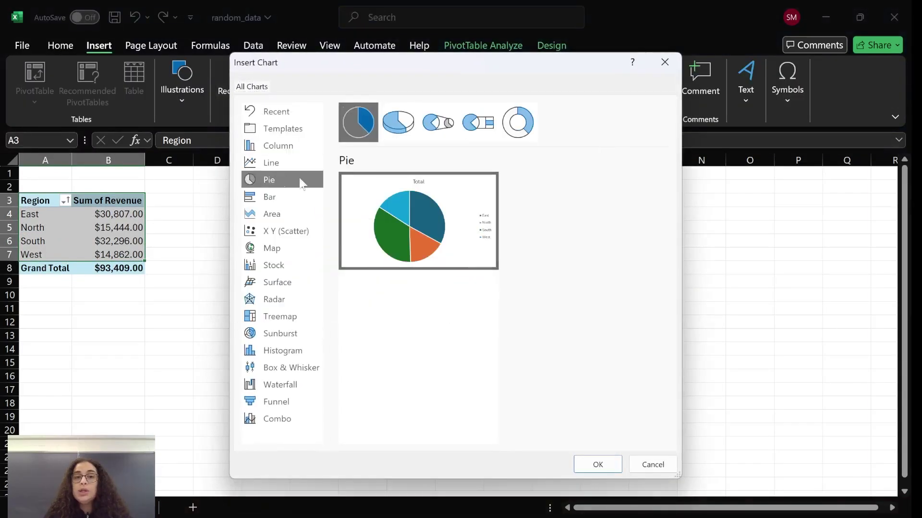
left_click(598, 466)
Retitle the pie chart from Total to Revenue per Region
double_click(419, 230)
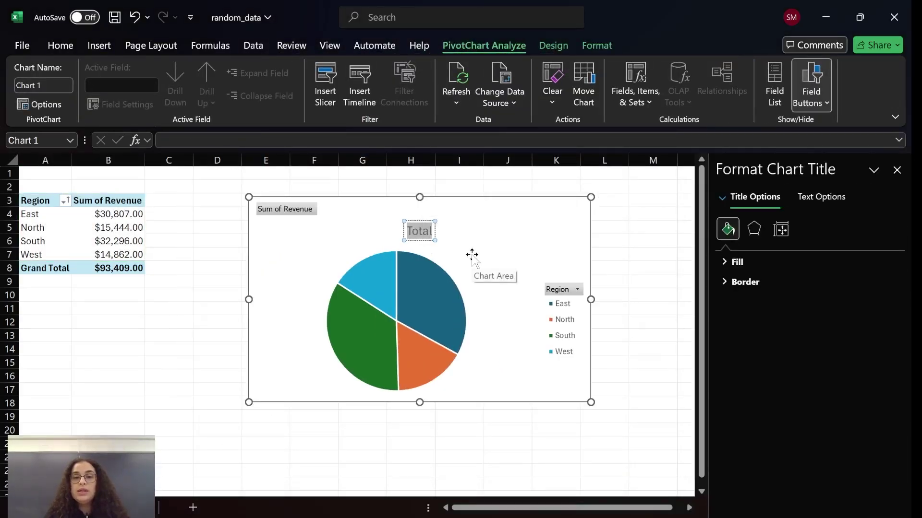
type("Revenue per Region")
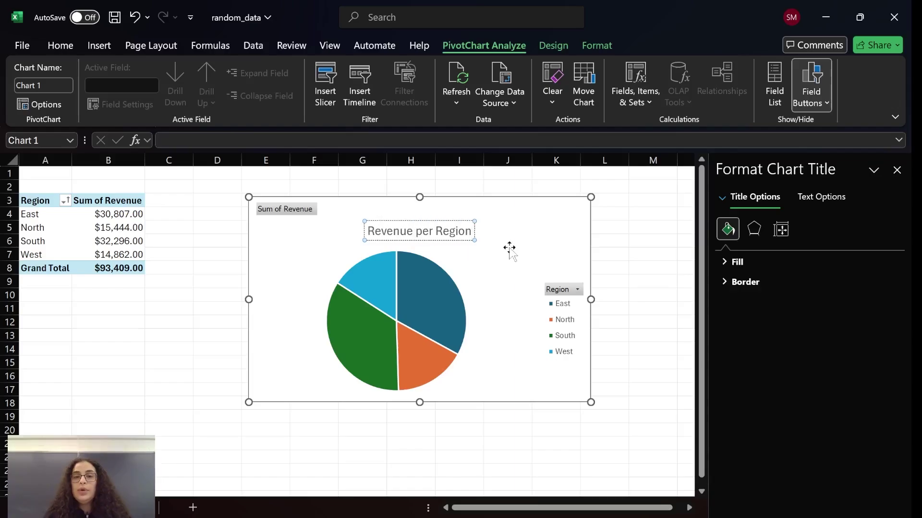
left_click(510, 248)
left_click(897, 170)
left_click(130, 216)
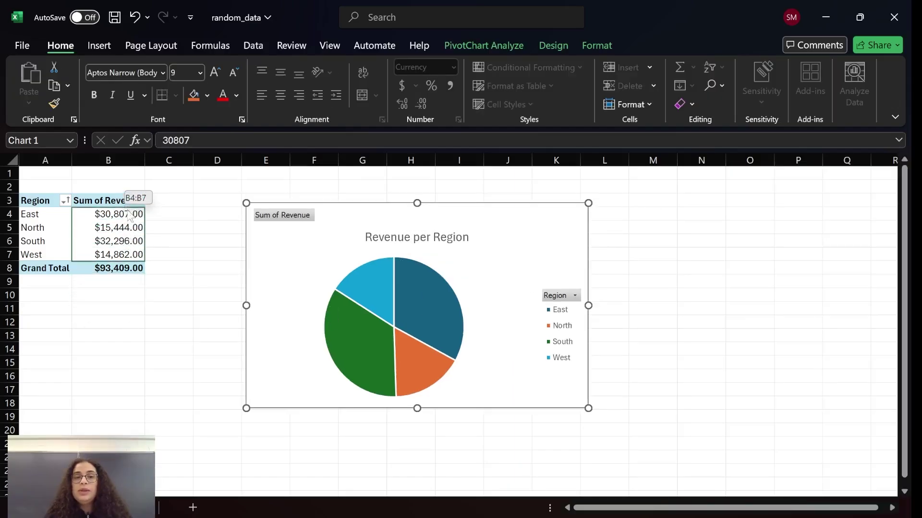
left_click(334, 257)
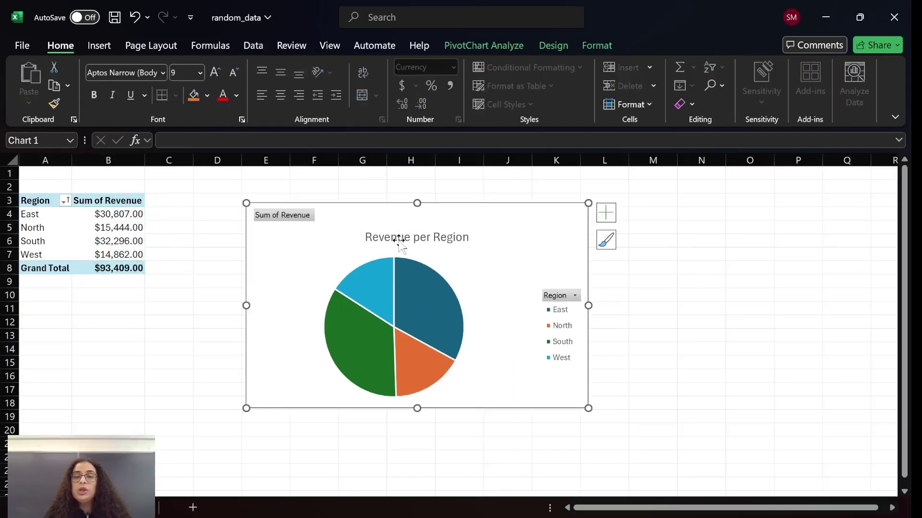
Show B4:B7 revenue as % of Grand Total (East 32.98%, North 16.53%, South 34.57%, West 15.91%)
left_click_drag(104, 218, 108, 257)
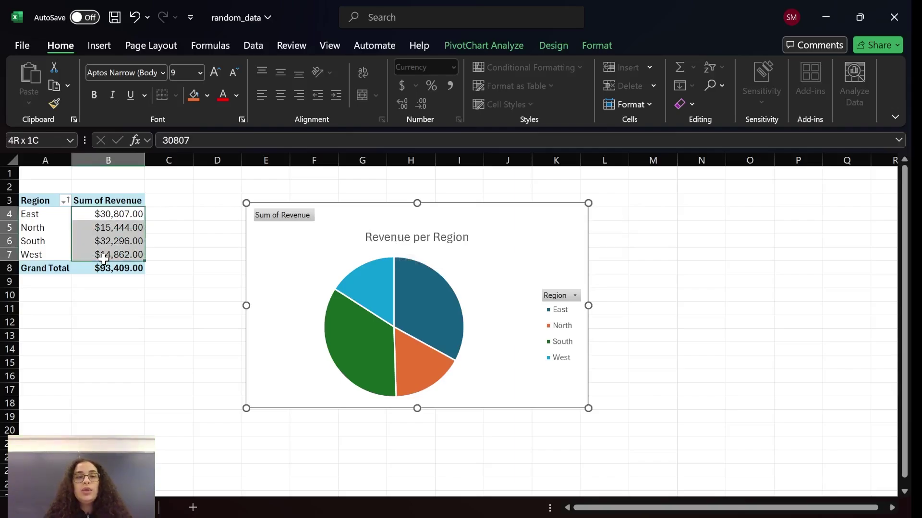
right_click(112, 219)
mouse_move(168, 407)
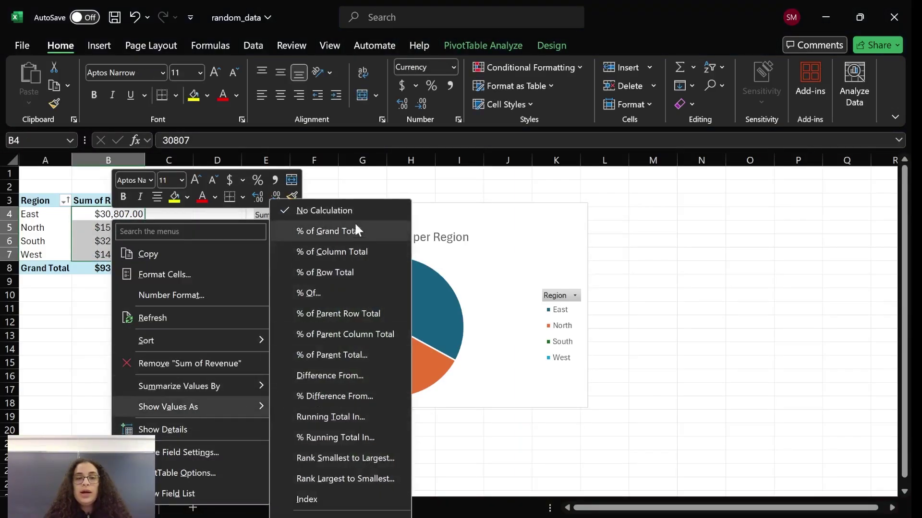
left_click(344, 230)
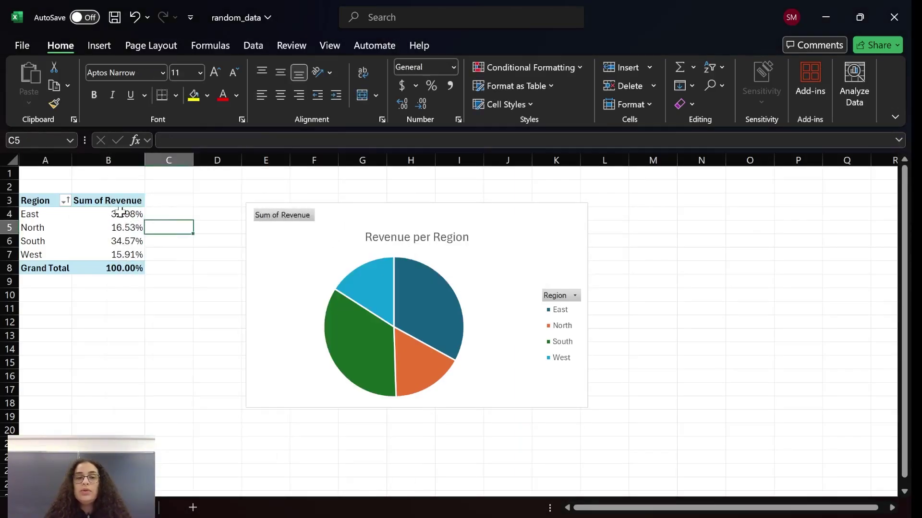
left_click_drag(59, 213, 59, 216)
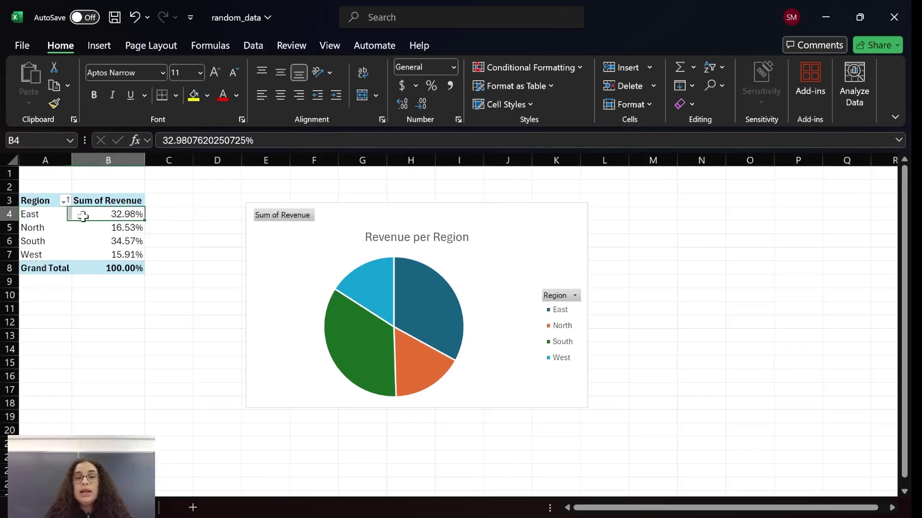
left_click(305, 286)
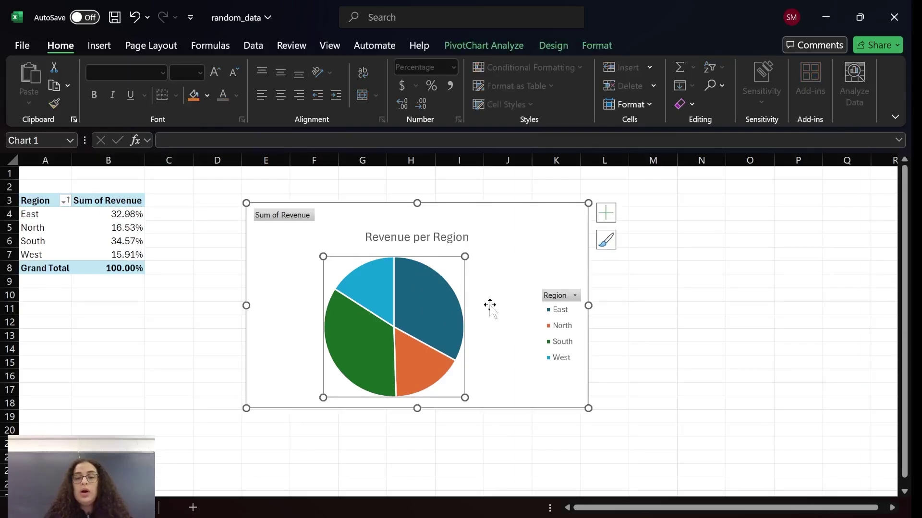
Add data callouts to the pie slices showing region and share (East 33%, North 16%, South 35%, West 16%)
right_click(391, 280)
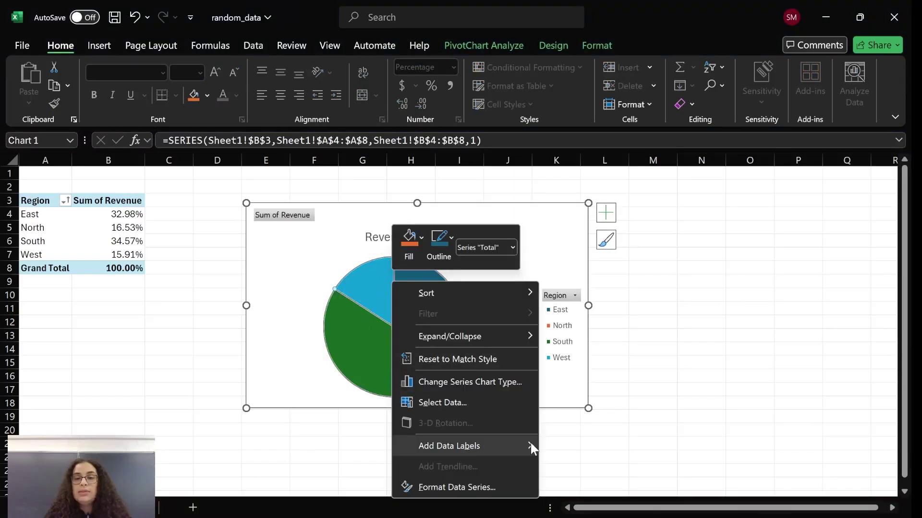
mouse_move(449, 446)
left_click(590, 468)
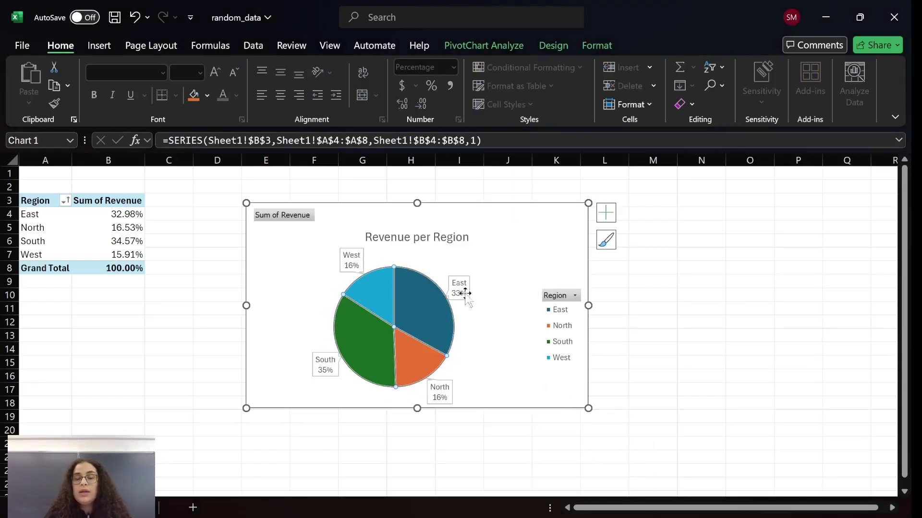
left_click(488, 288)
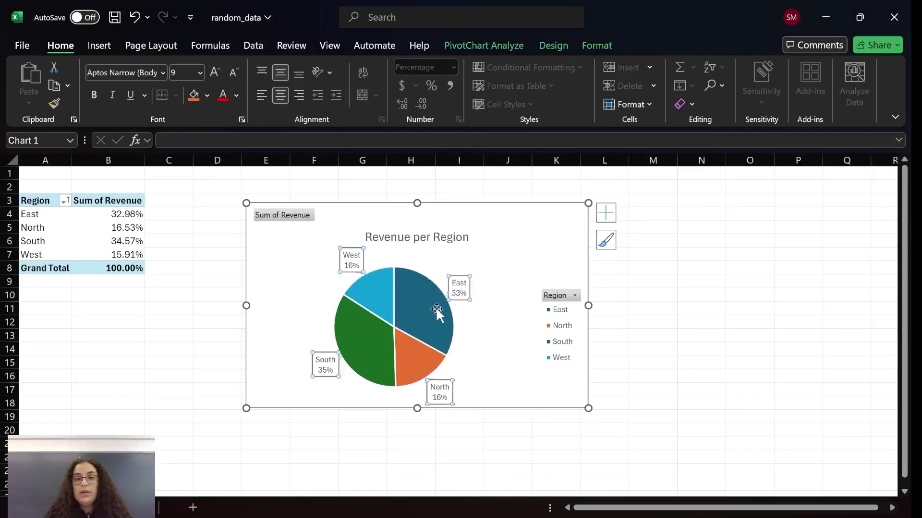
left_click(436, 313)
key("Escape")
key("Escape")
left_click(422, 362)
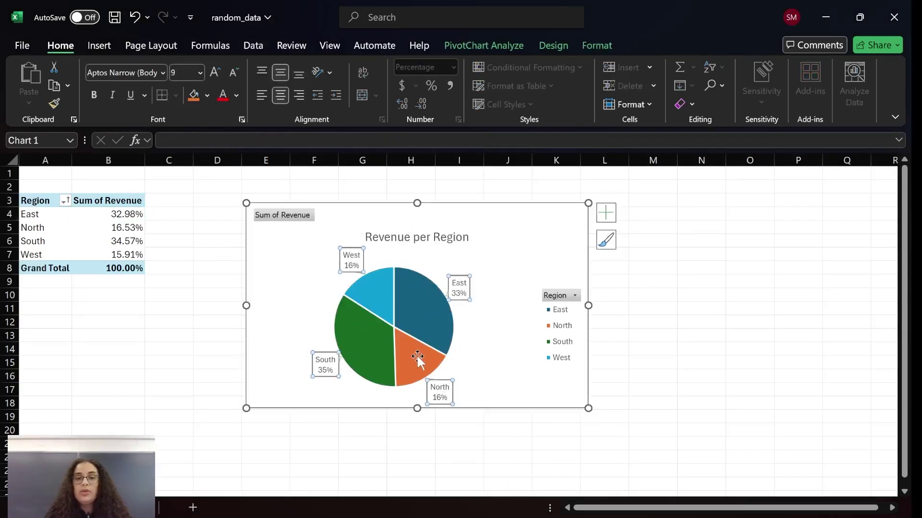